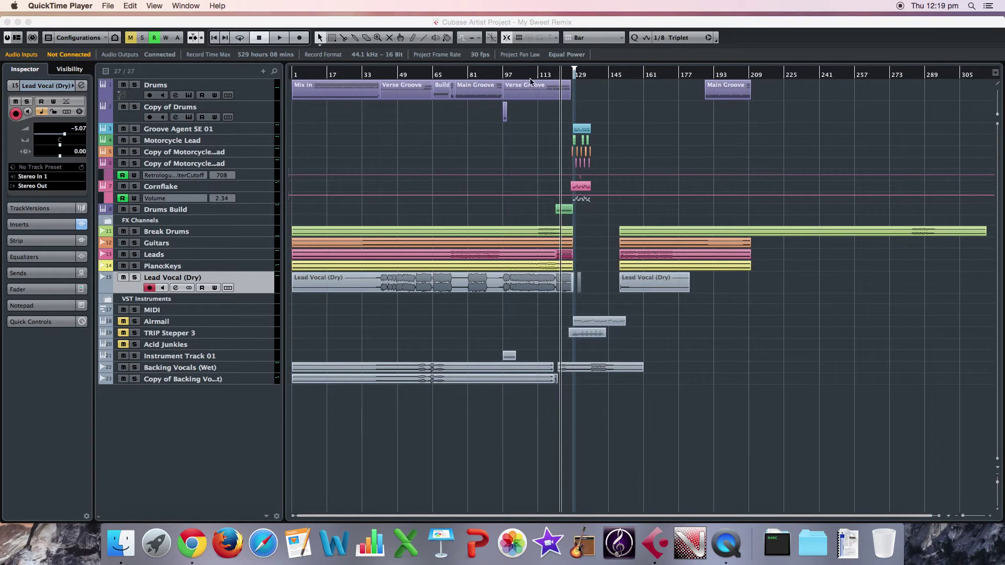
Play the arrangement from about bar 123 past bar 129, with the view zoomed in around that transition.
left_click(549, 72)
key("space")
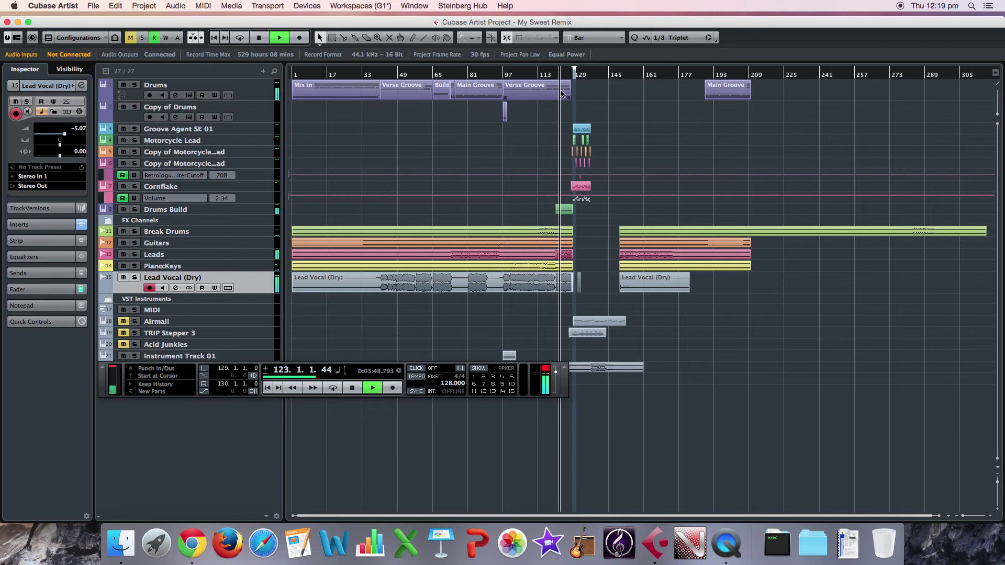
left_click_drag(963, 518, 968, 519)
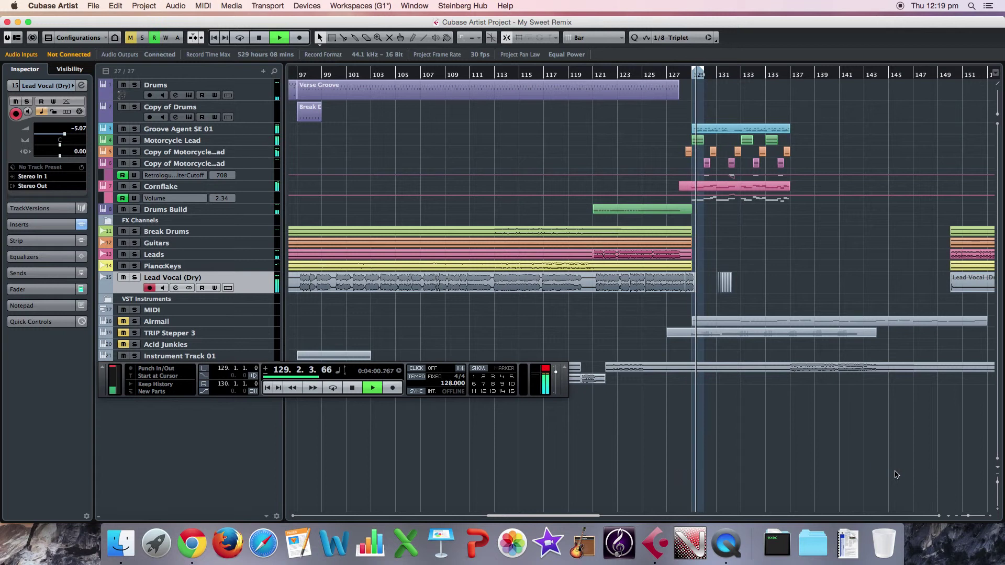
left_click_drag(968, 515, 971, 516)
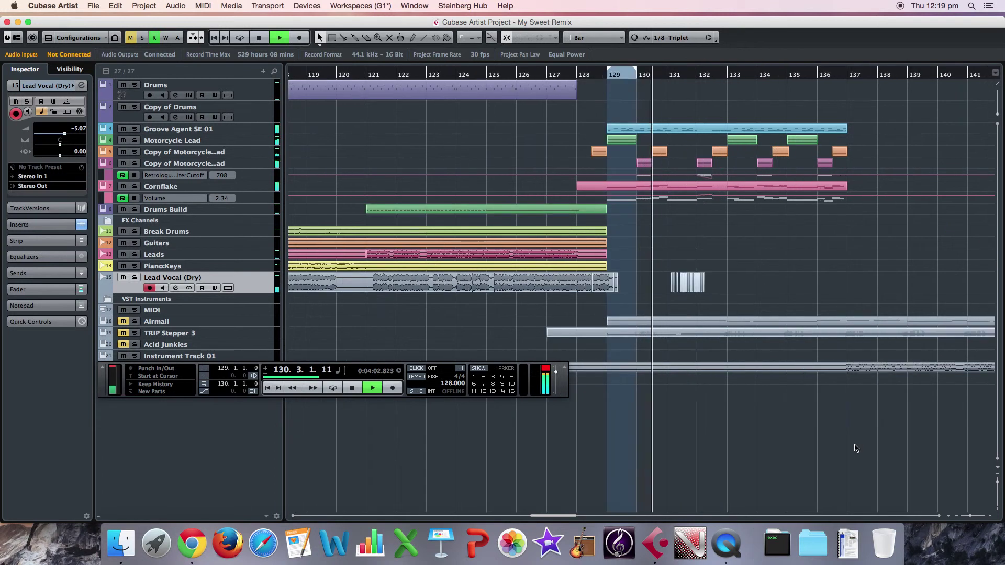
key("space")
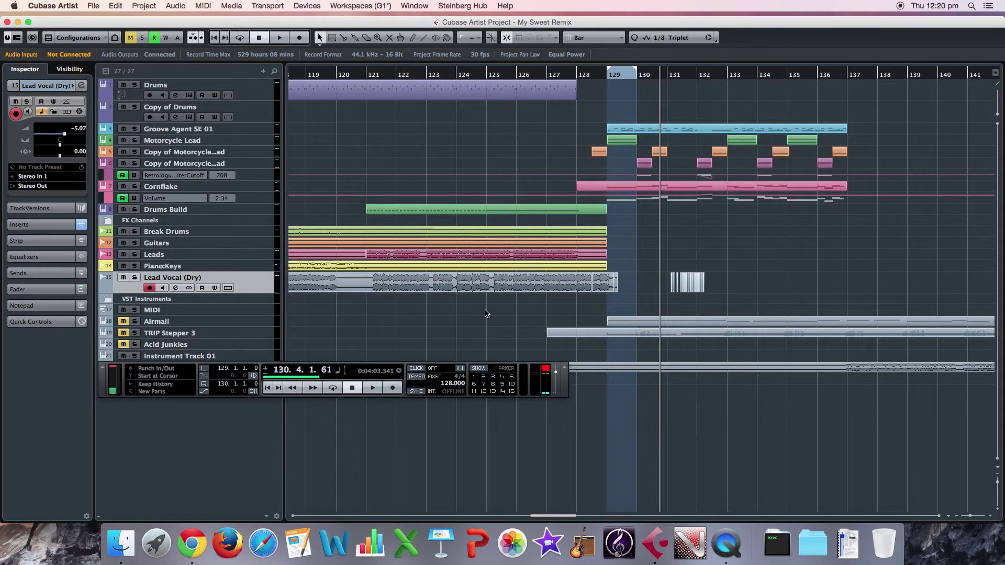
Add one instrument track using the Prologue synth below the Lead Vocal (Dry) track.
scroll(366, 183, "left", 1)
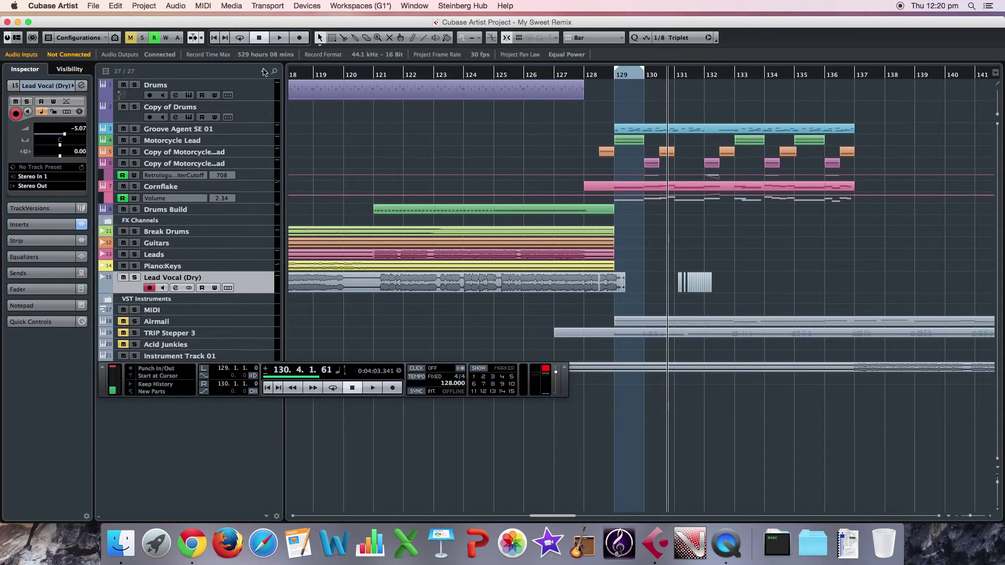
left_click(263, 71)
left_click(317, 95)
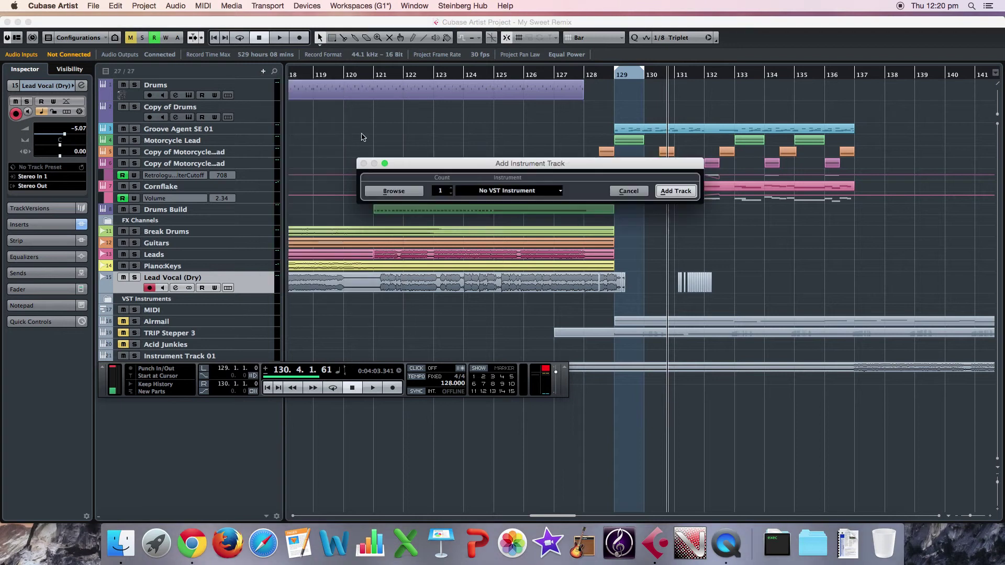
left_click(483, 191)
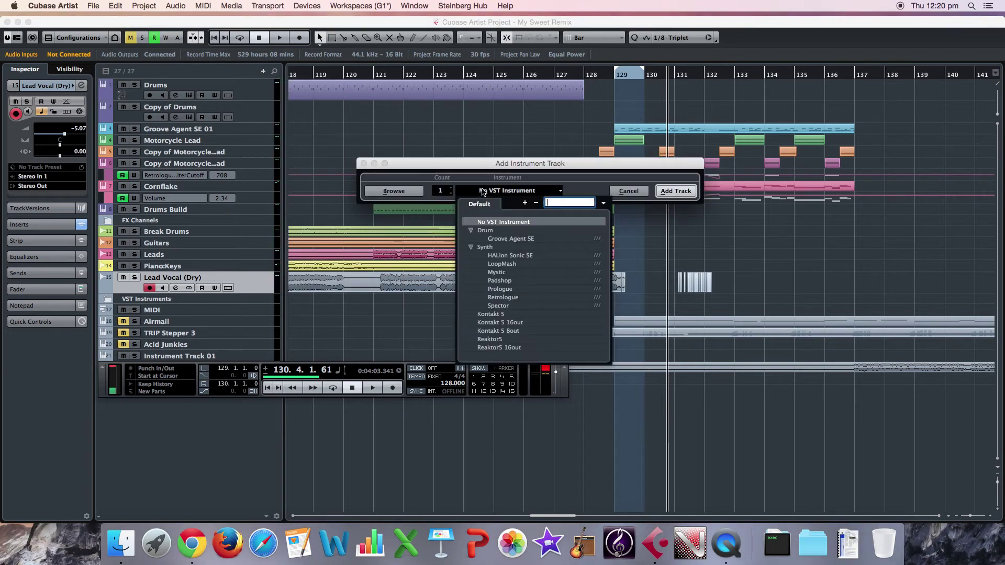
left_click(505, 290)
left_click(676, 191)
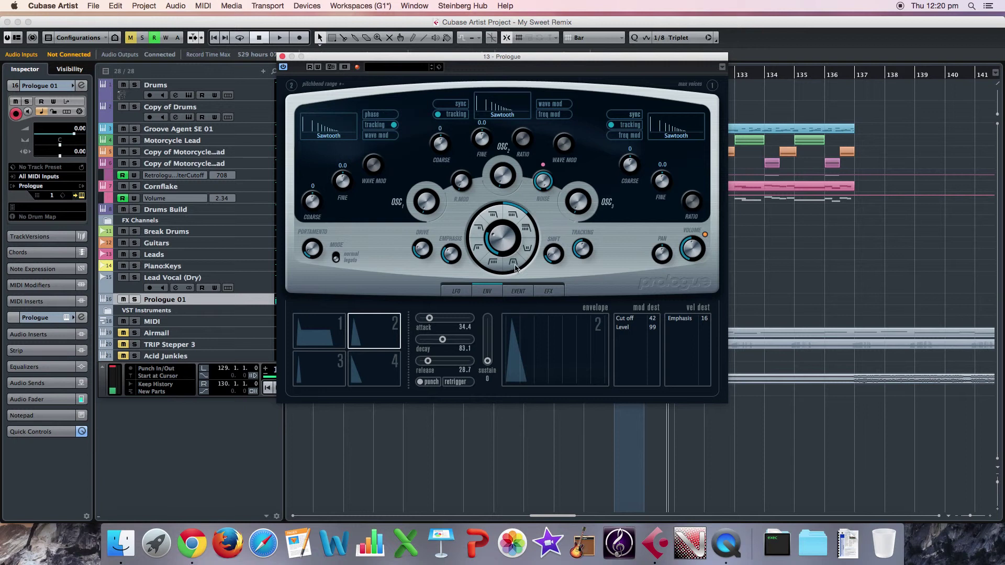
left_click_drag(532, 236, 499, 272)
left_click_drag(477, 233, 532, 249)
left_click_drag(504, 253, 522, 208)
left_click_drag(510, 234, 522, 222)
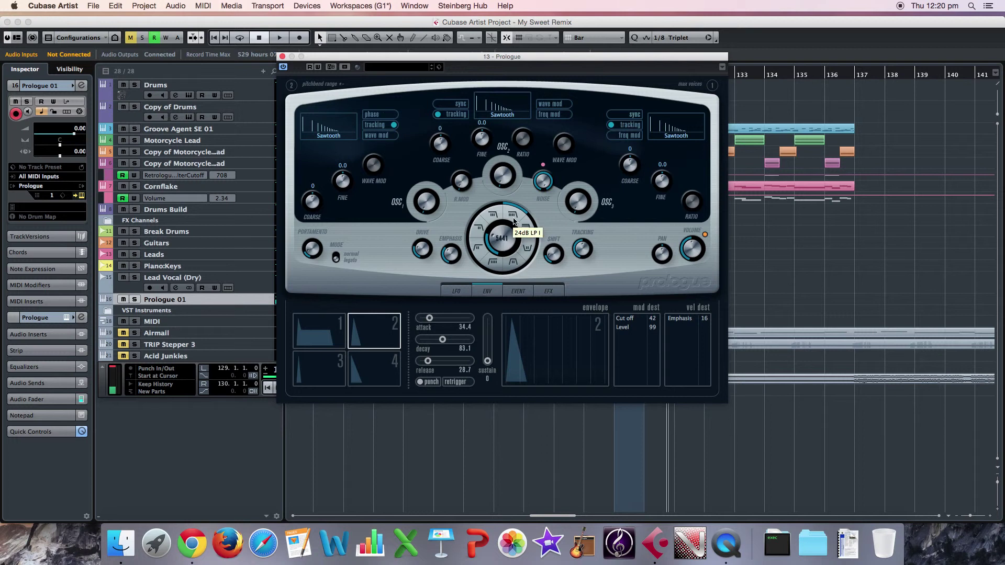
Move the Prologue window clear of the arrangement and record a MIDI part on the Prologue 01 track starting at bar 124.
left_click_drag(451, 58, 928, 58)
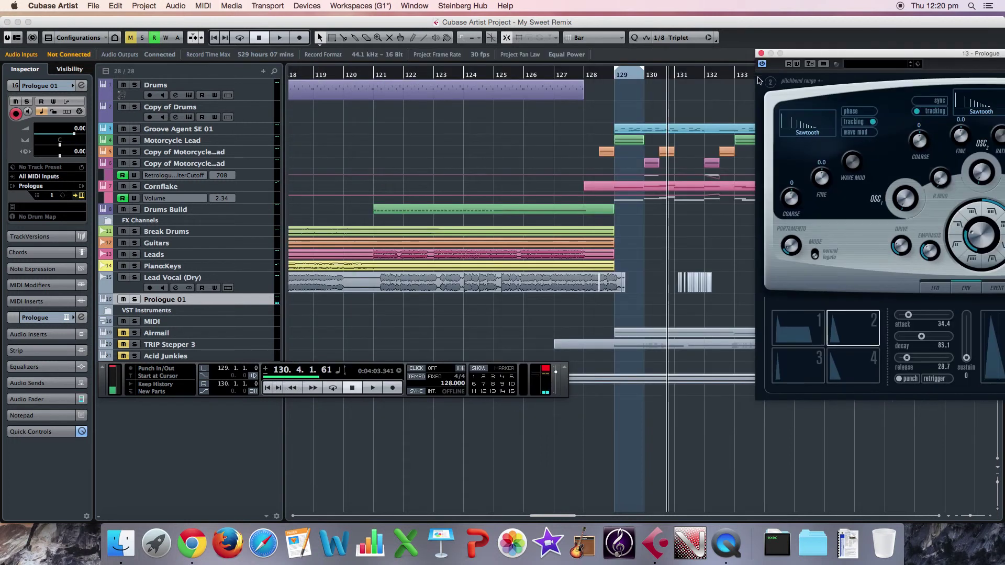
left_click_drag(557, 80, 522, 77)
key("space")
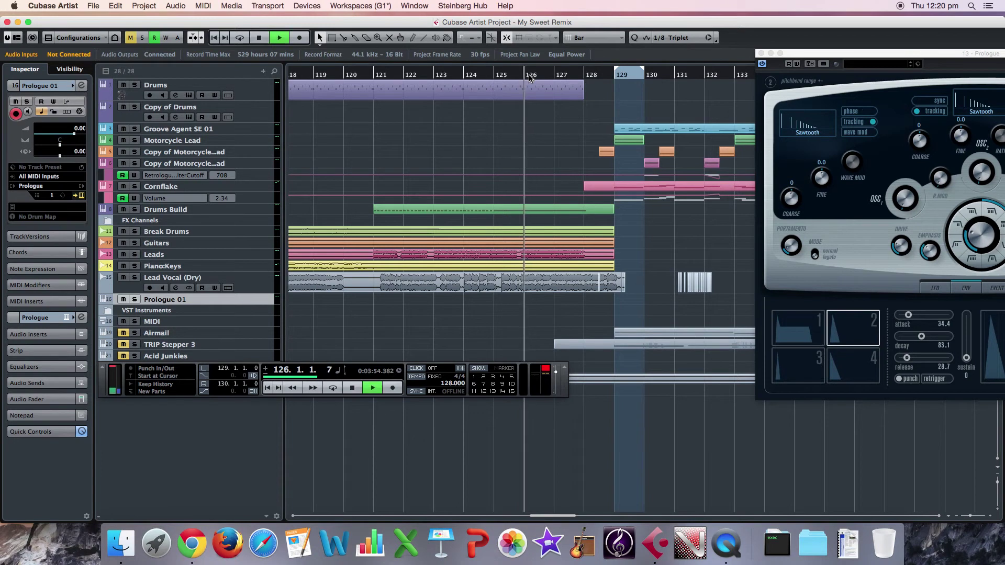
key("space")
left_click(521, 77)
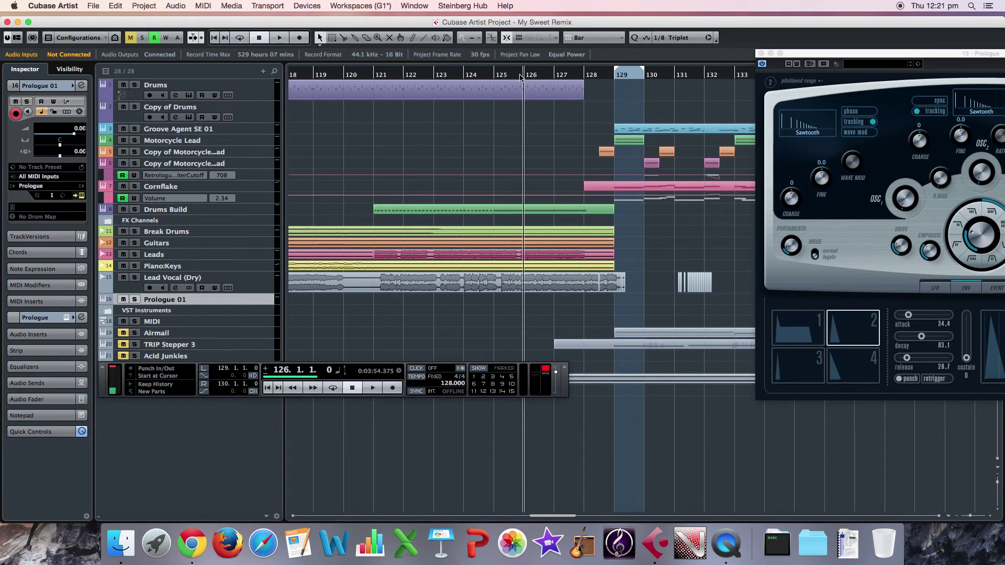
left_click(504, 78)
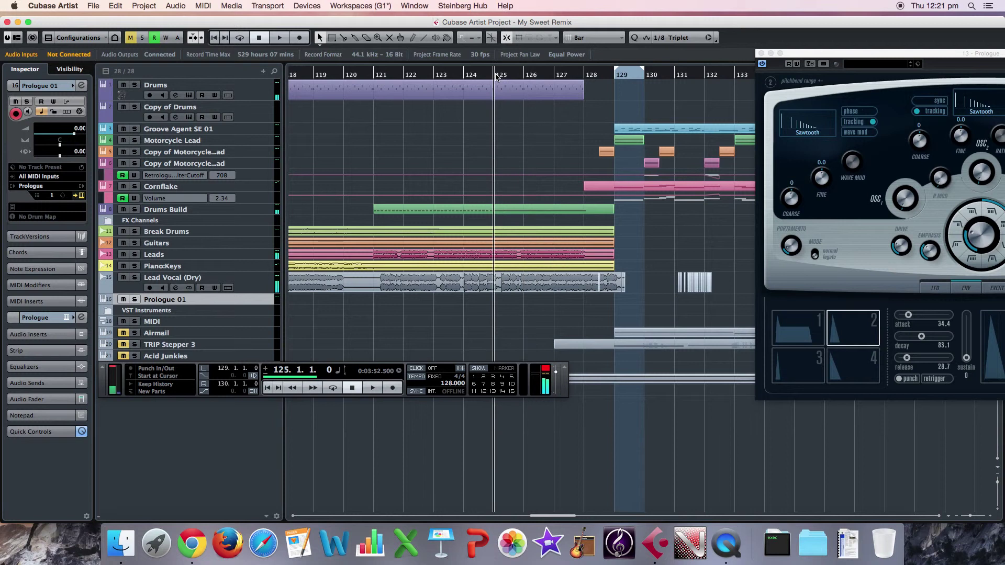
left_click(474, 77)
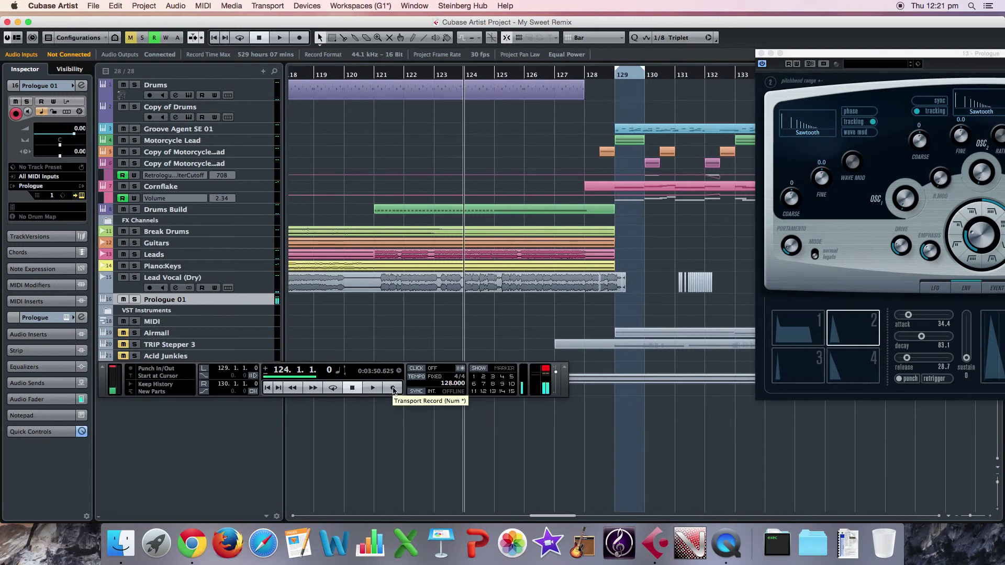
left_click(393, 388)
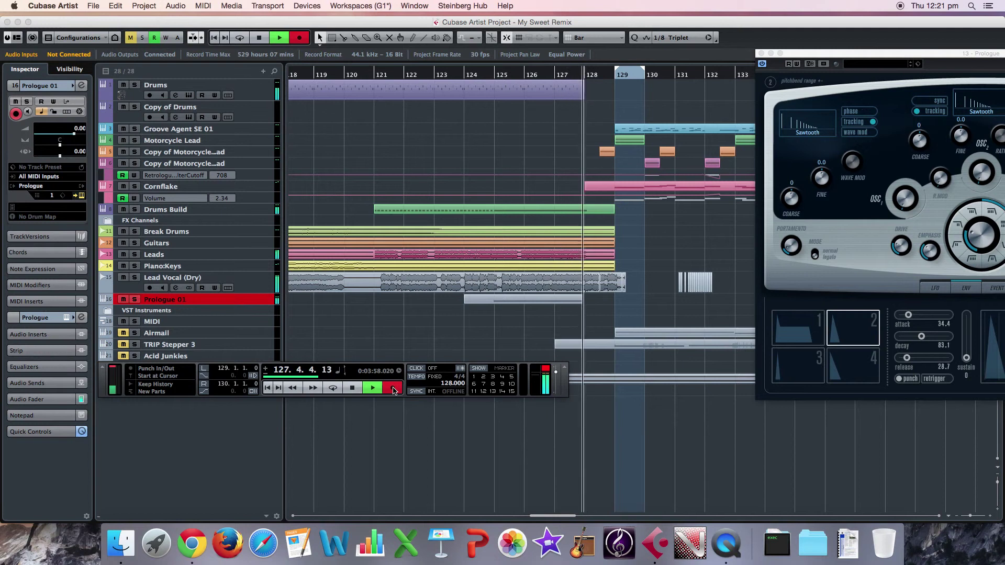
key("space")
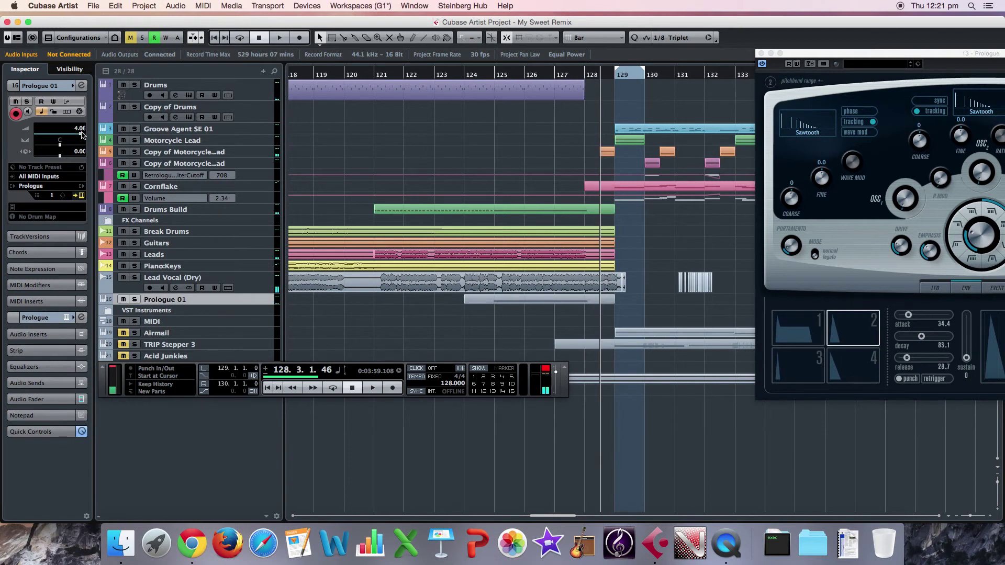
Set the Prologue 01 track's volume to 4.60 and play back the recorded part from about bar 125.
left_click(488, 78)
key("space")
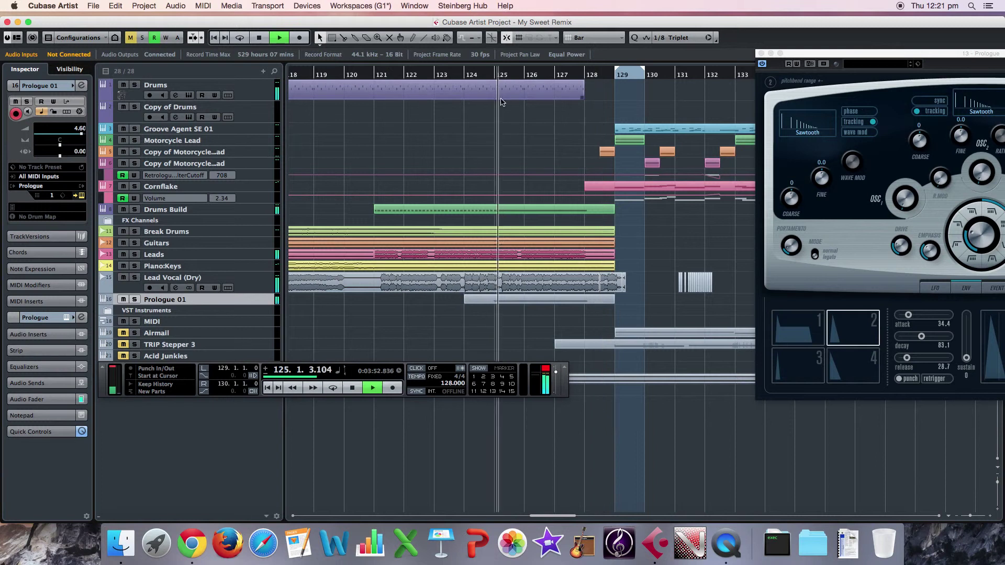
left_click(134, 300)
left_click(135, 300)
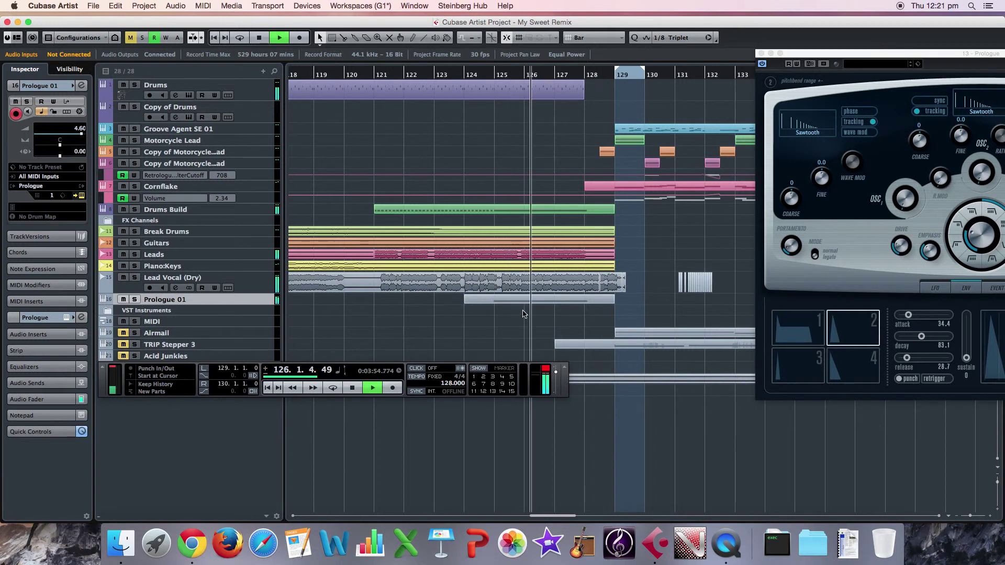
key("space")
Bring the Prologue window back into view and show the automation track for the synth's filter cutoff.
left_click_drag(874, 55, 767, 41)
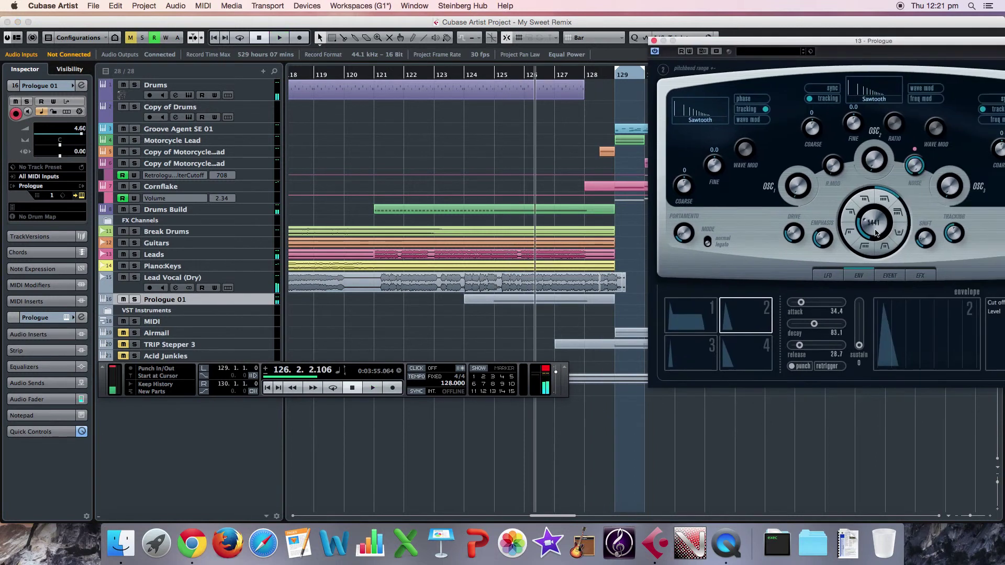
right_click(876, 233)
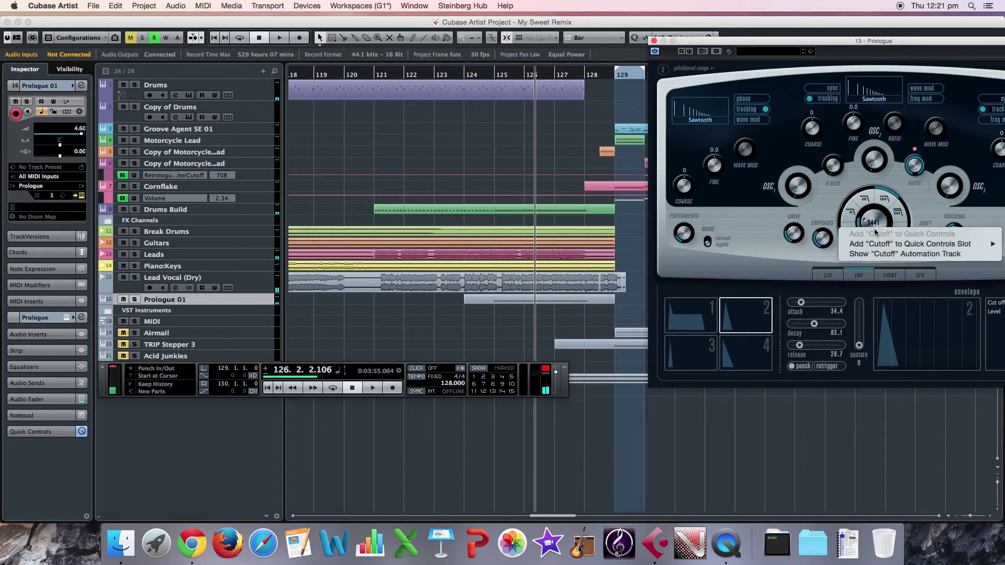
left_click(882, 254)
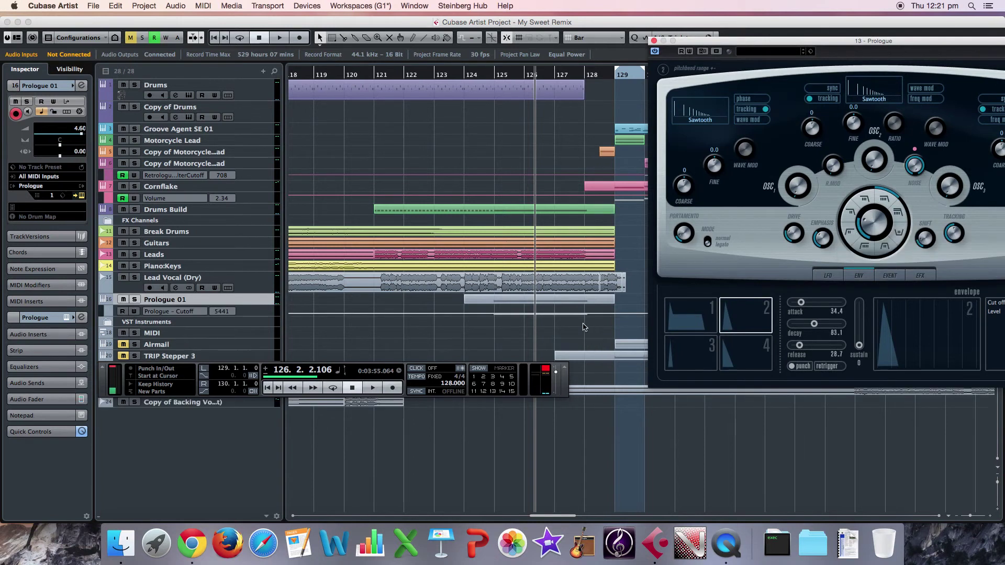
Zoom the project view to the recorded Prologue 01 part and close the synth window.
left_click(545, 305)
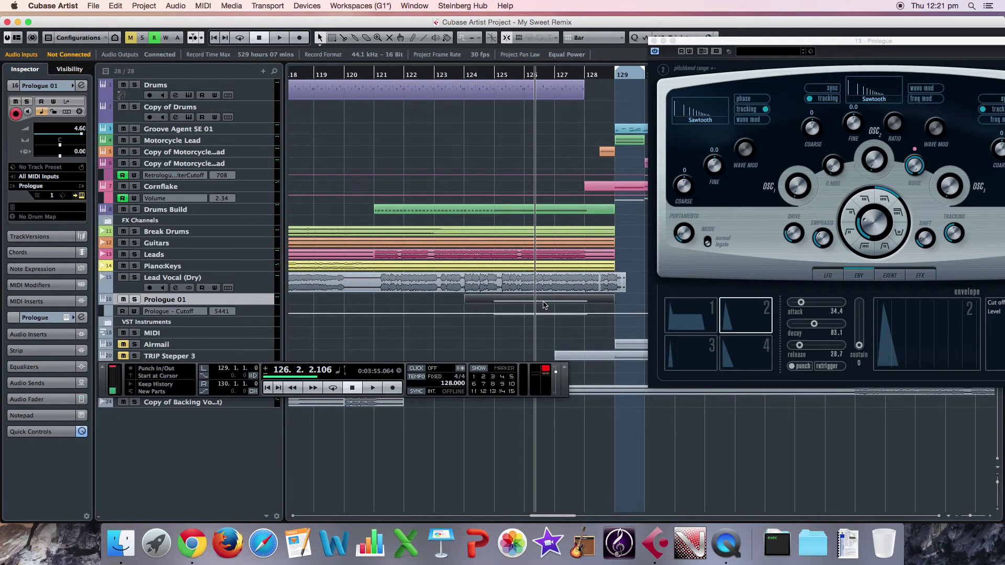
left_click(116, 6)
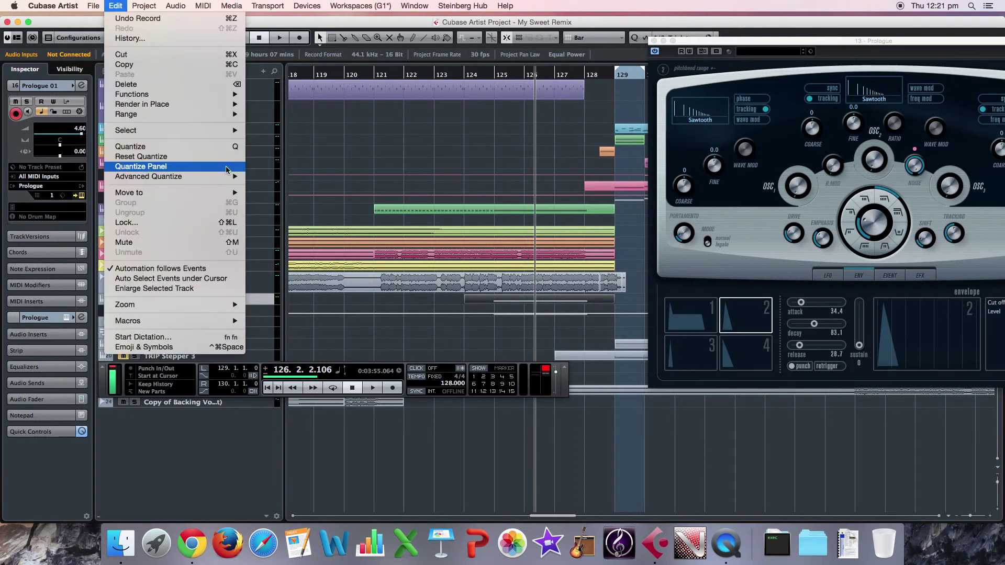
mouse_move(206, 309)
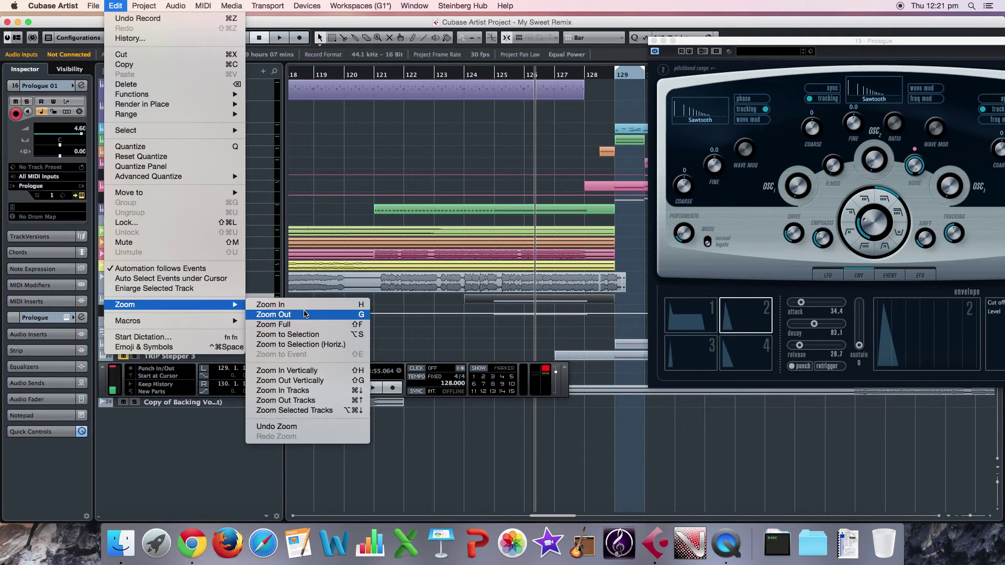
left_click(309, 336)
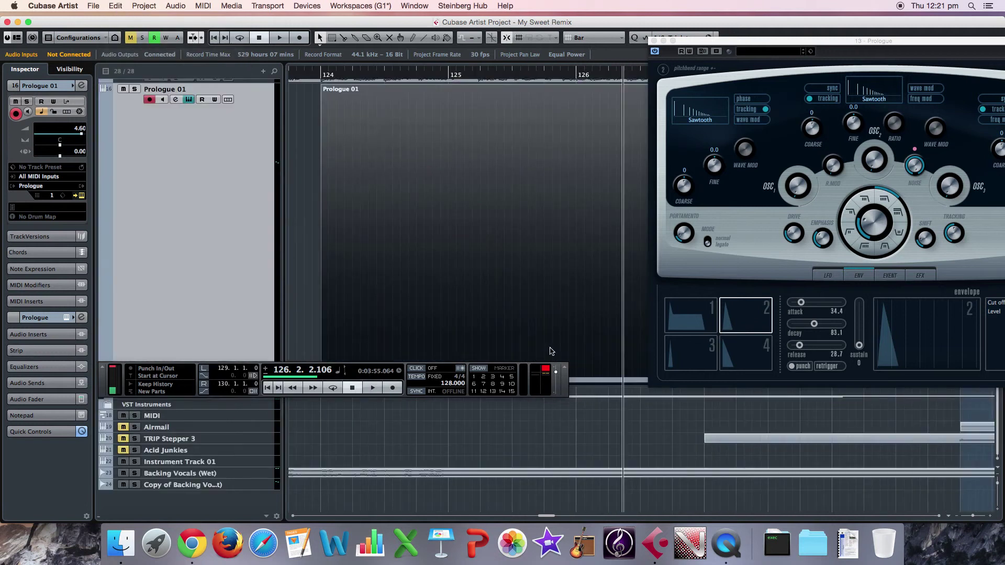
left_click(654, 41)
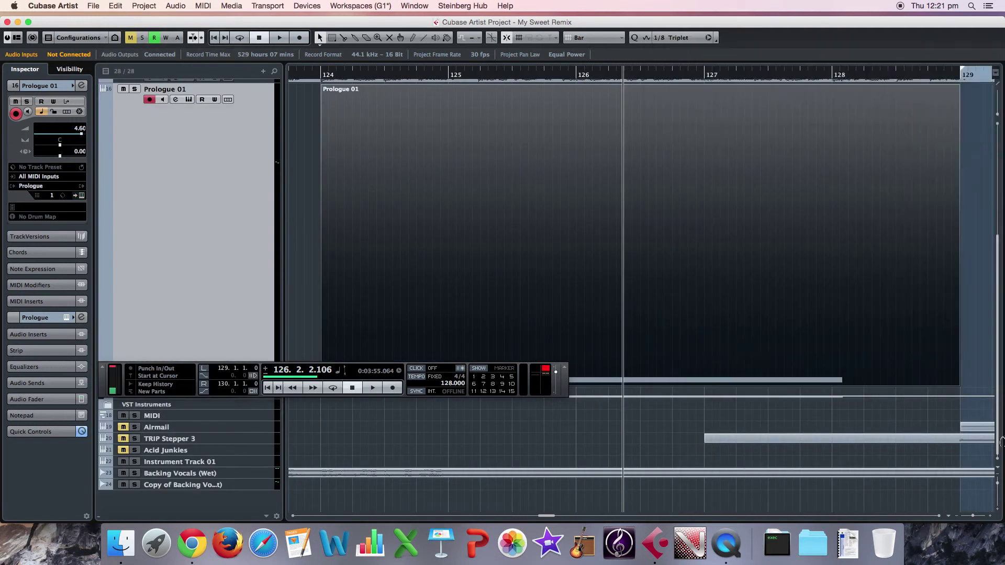
key("shift+g")
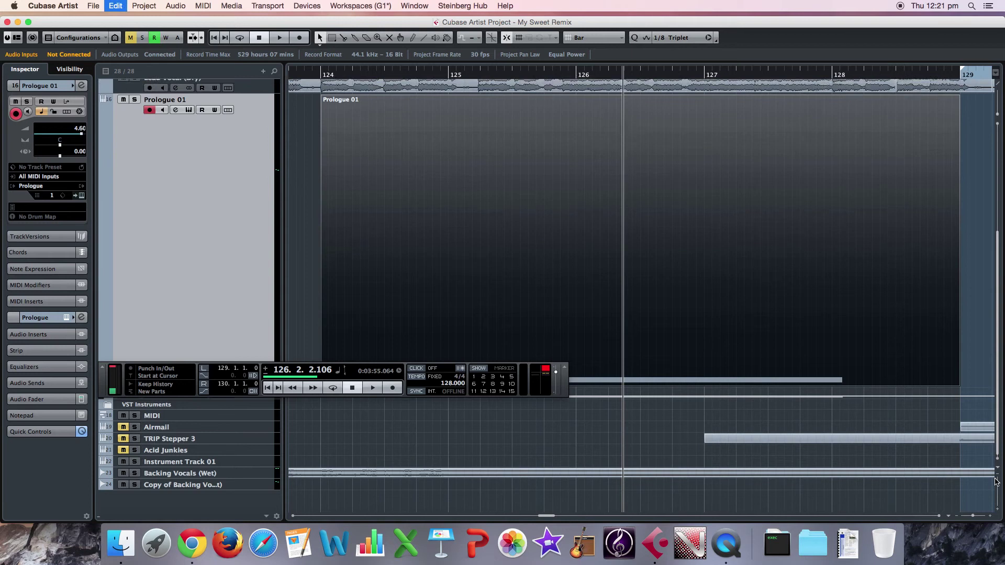
scroll(996, 482, "up", 1)
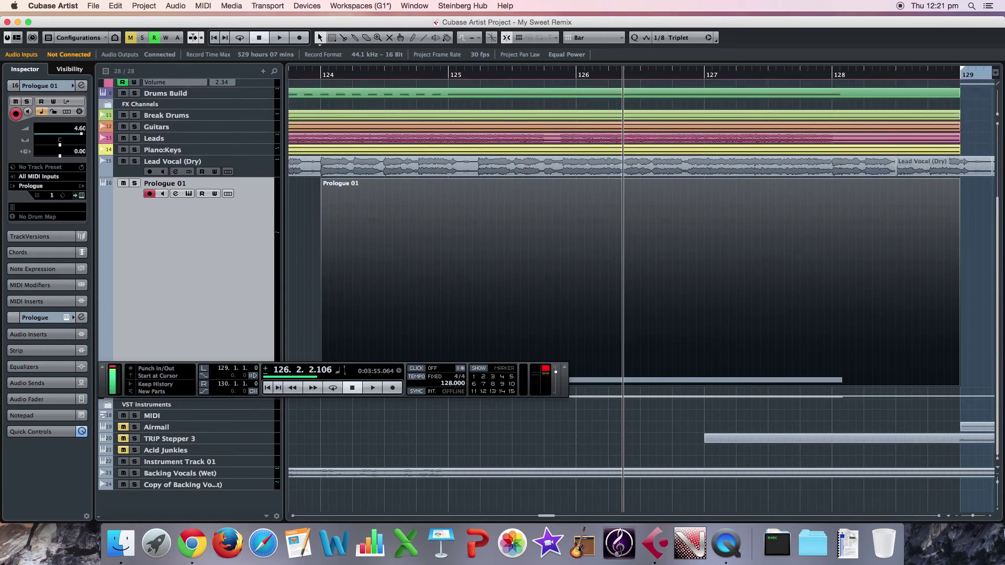
Move the transport panel below the Prologue track and enlarge the Prologue Cutoff automation lane.
left_click_drag(228, 364, 254, 489)
left_click(247, 395)
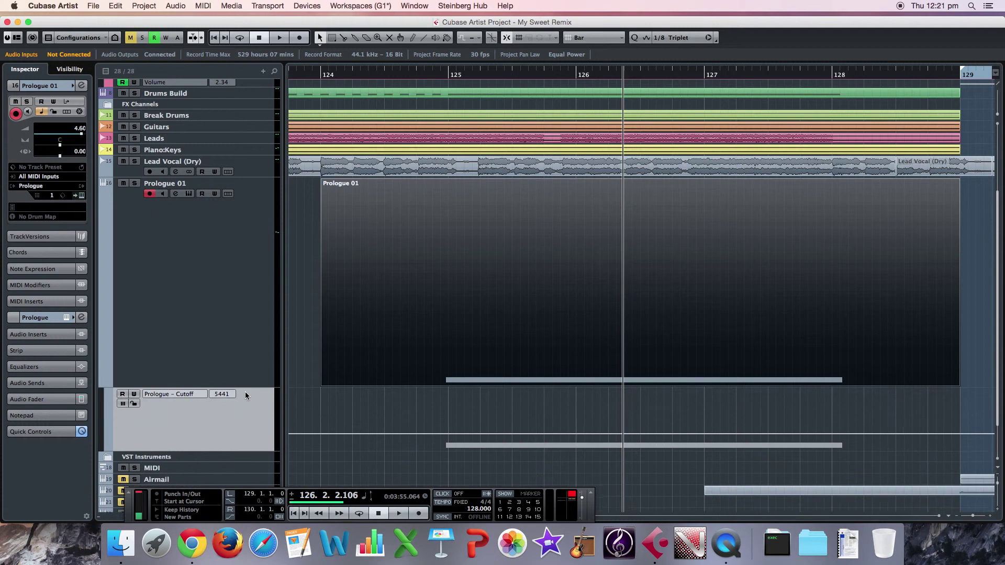
scroll(618, 398, "down", 5)
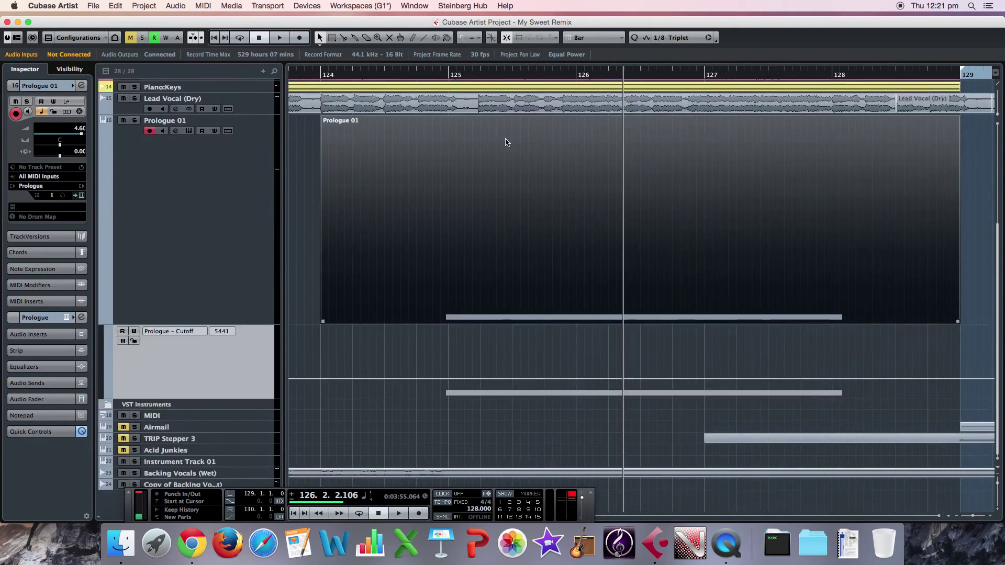
Enable automation reading for the Prologue cutoff and draw a rising line from bar 125 to about 11354 at bar 128.
left_click(424, 38)
left_click(121, 332)
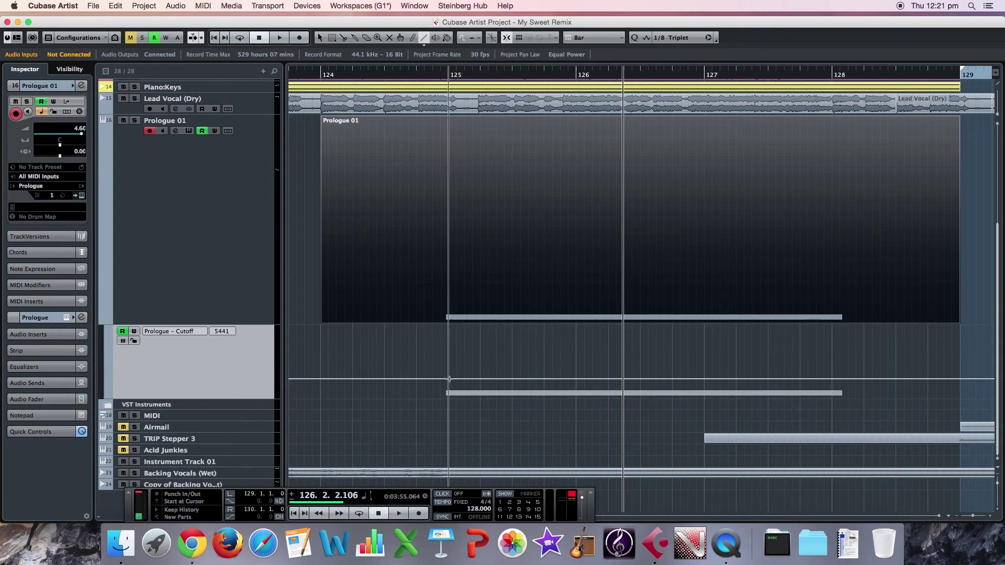
left_click_drag(449, 378, 831, 333)
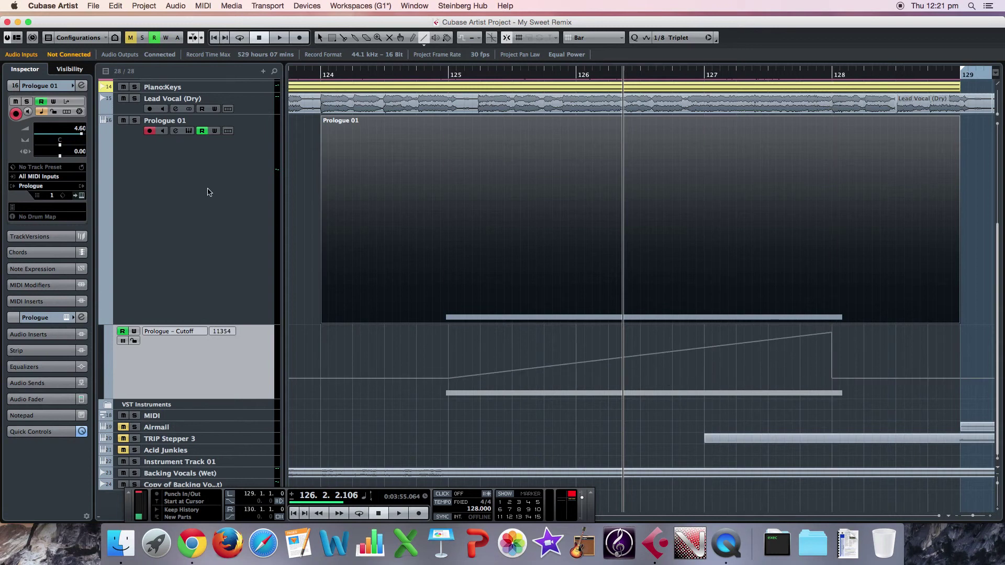
Solo the Prologue 01 track and play it from bar 125 to hear the cutoff sweep.
key("s")
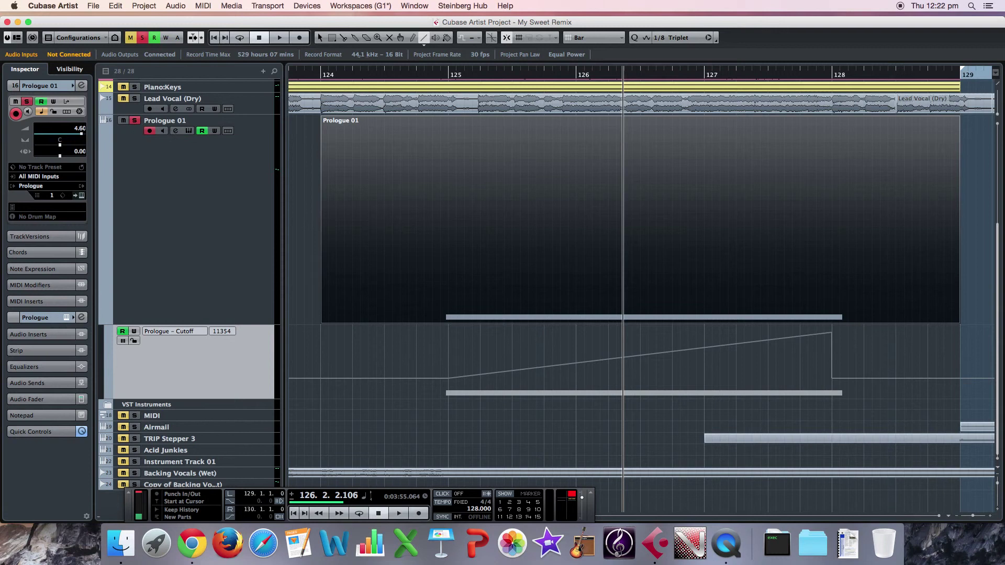
left_click(423, 78)
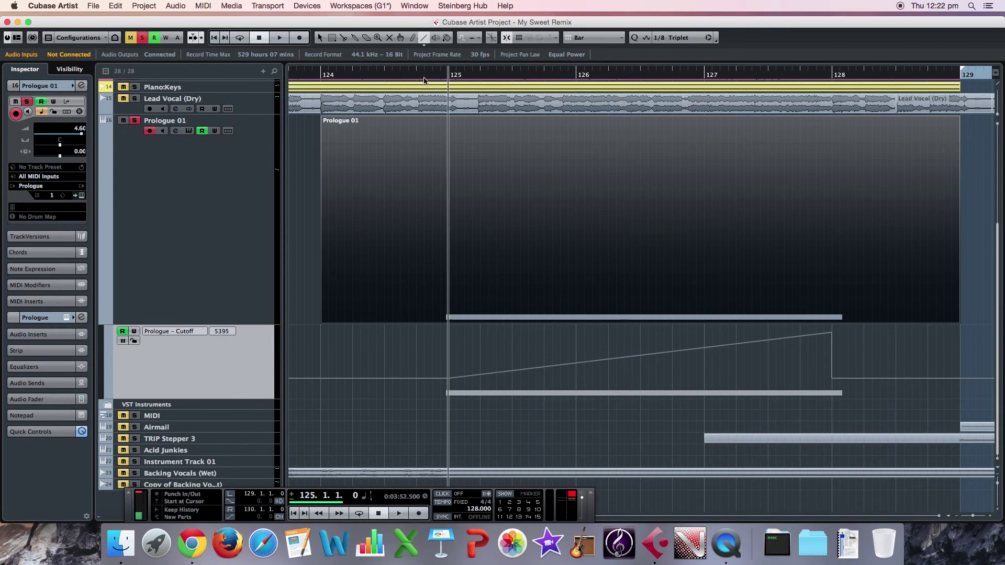
left_click(414, 74)
left_click(413, 74)
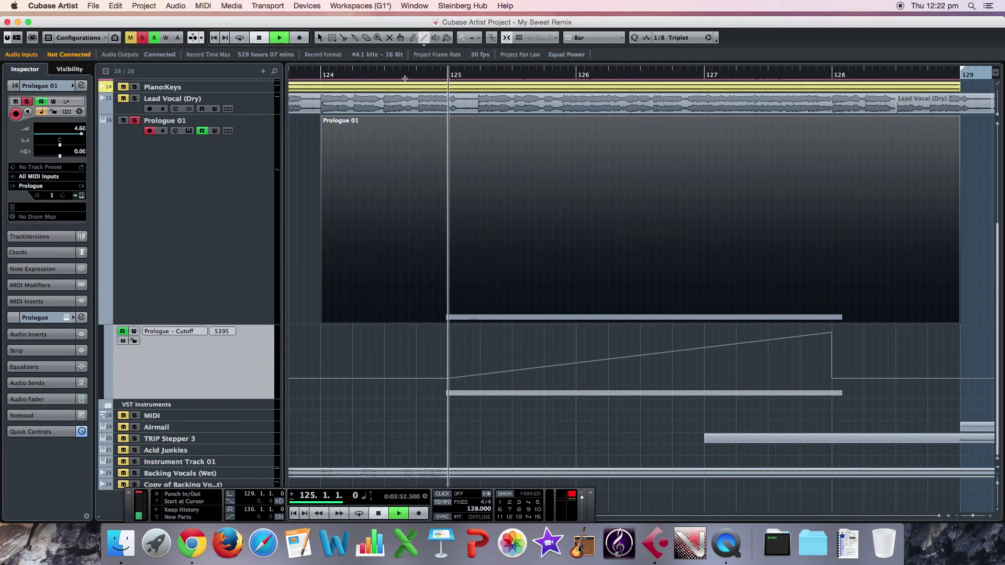
left_click(373, 75)
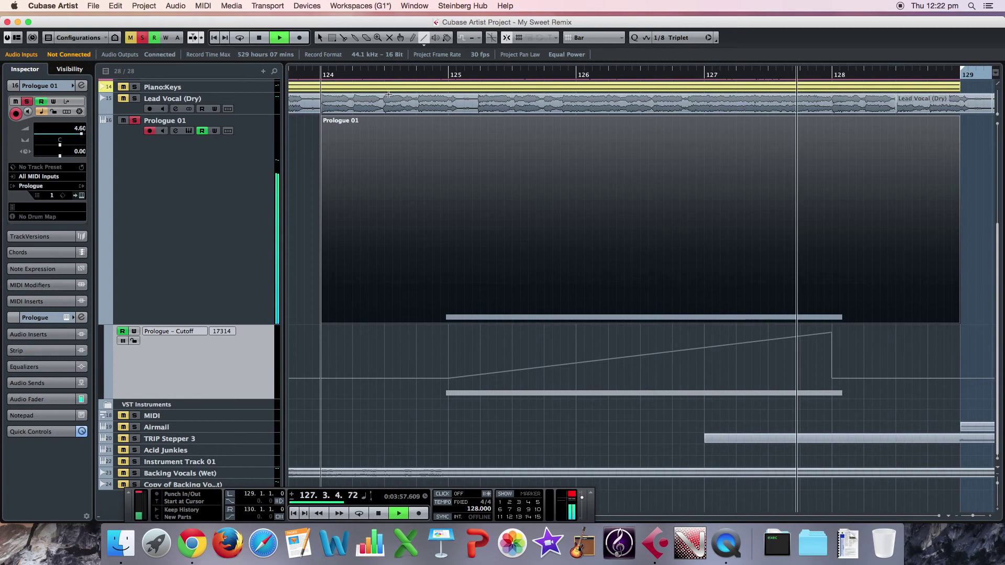
key("space")
Redraw the Prologue cutoff automation as a gentle rise from bar 124 to 127, followed by a steep rise to bar 128.
scroll(616, 321, "left", 3)
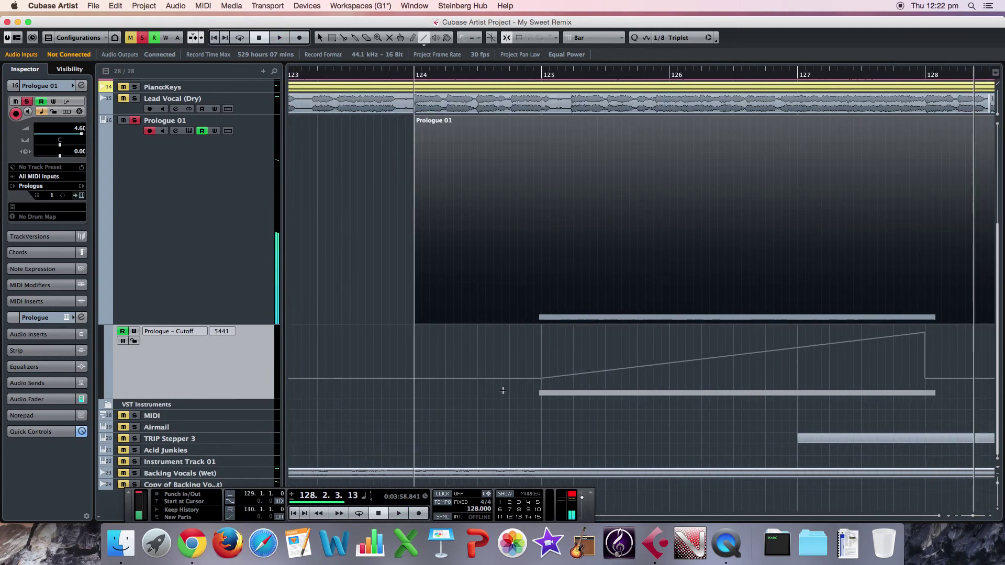
left_click_drag(566, 386, 693, 370)
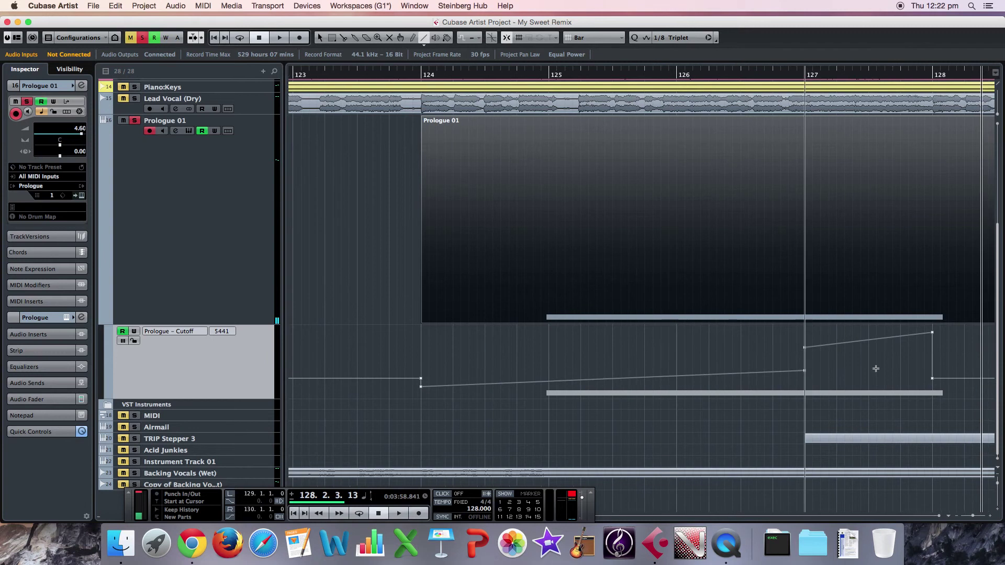
left_click_drag(830, 366, 905, 333)
Play the soloed Prologue part from bar 127 to check the steep section of the cutoff curve.
left_click(796, 74)
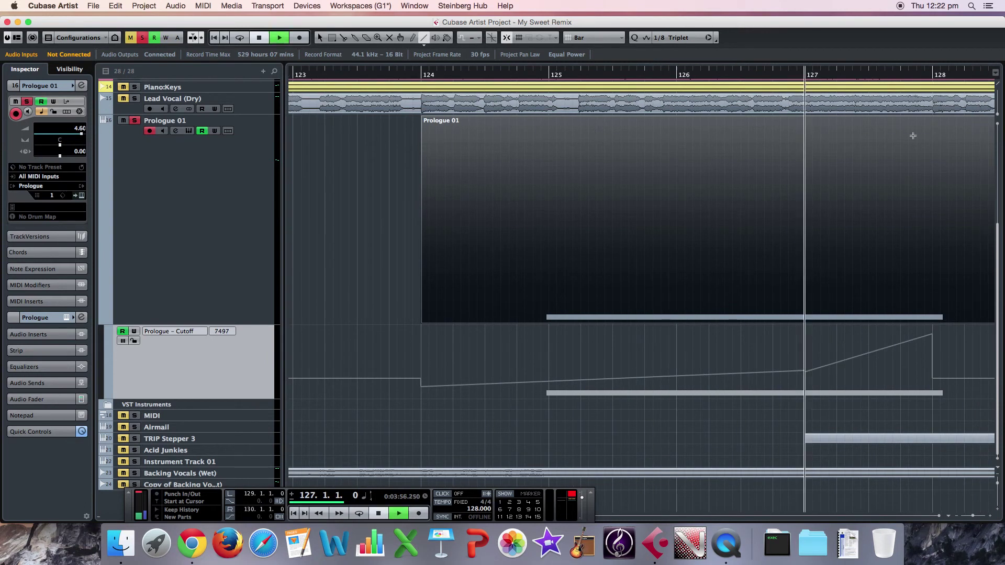
key("space")
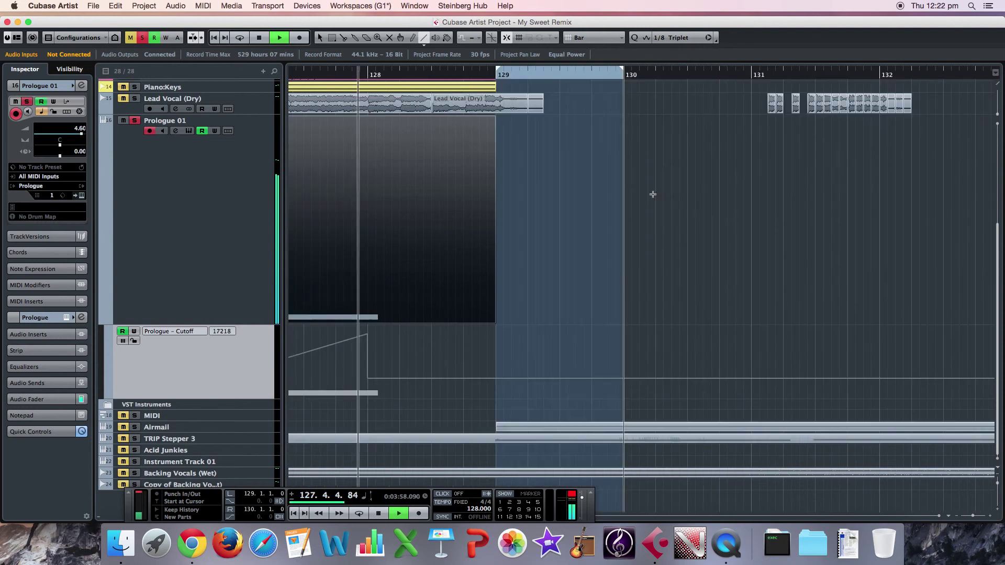
key("space")
Play the soloed Prologue part from bar 124 to check the gentle start of the cutoff rise.
scroll(400, 142, "left", 2)
scroll(400, 142, "left", 5)
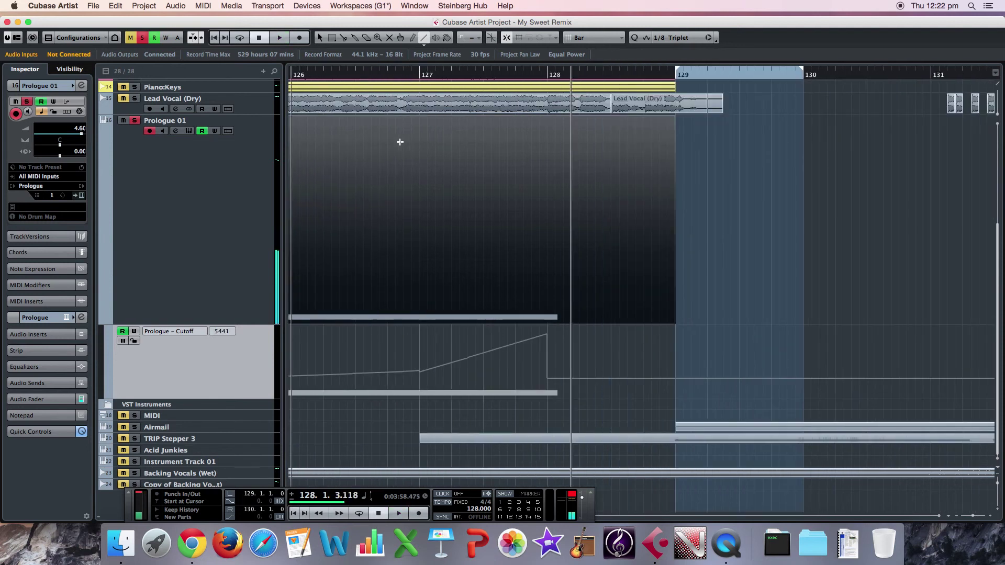
scroll(427, 146, "right", 5)
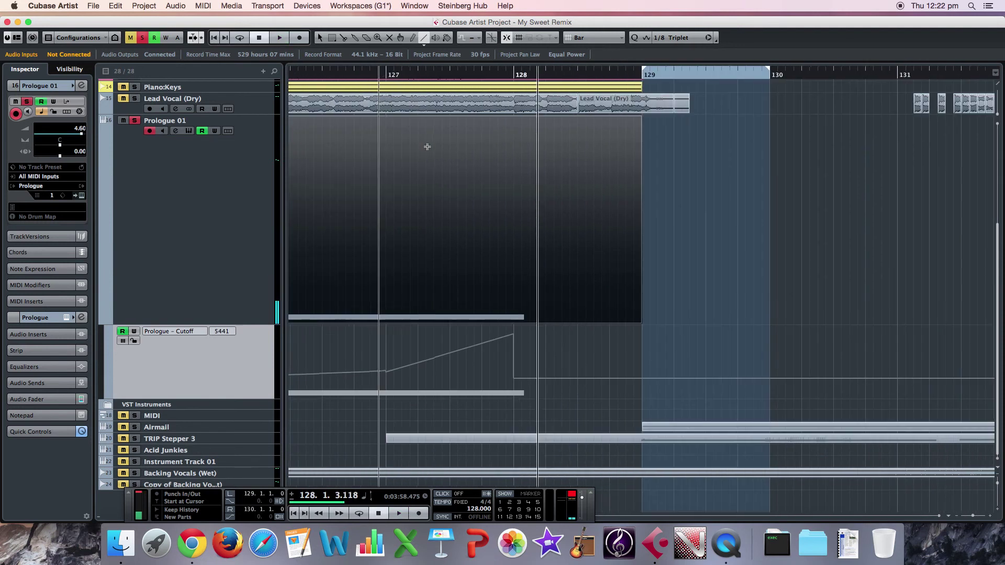
scroll(427, 146, "left", 2)
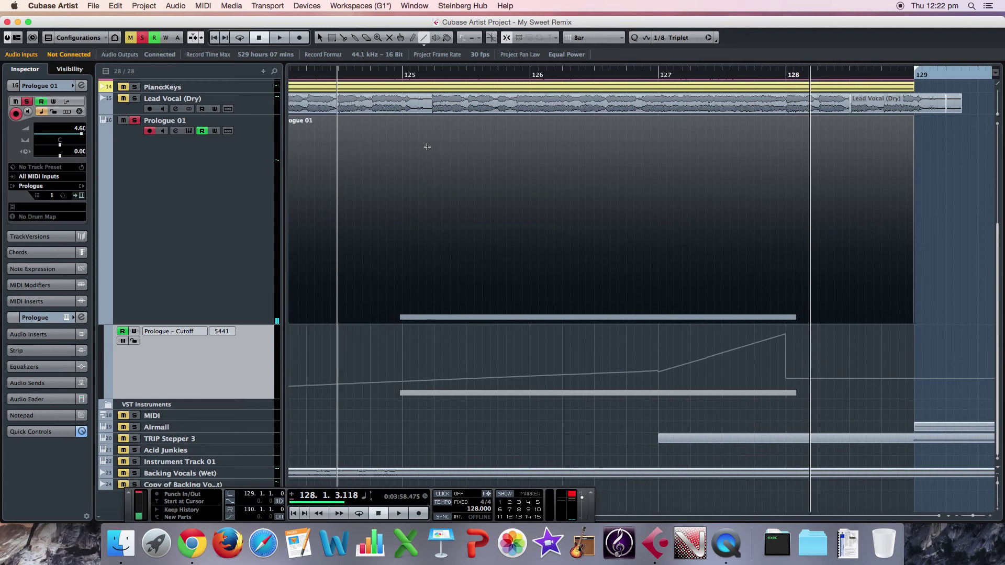
left_click(305, 77)
key("space")
key("space")
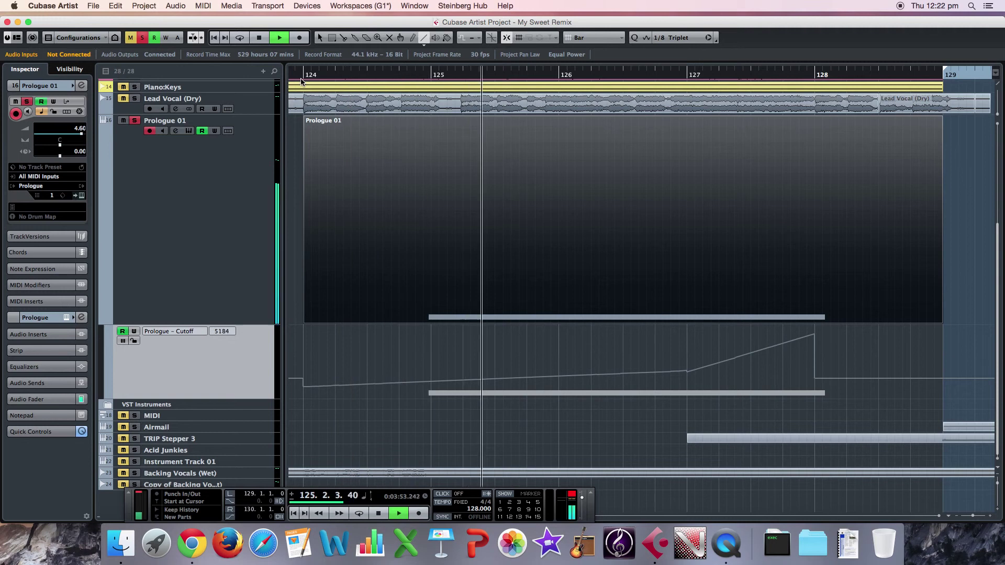
key("space")
Turn off solo on Prologue 01 and play the riser with the full mix from bar 125.
key("s")
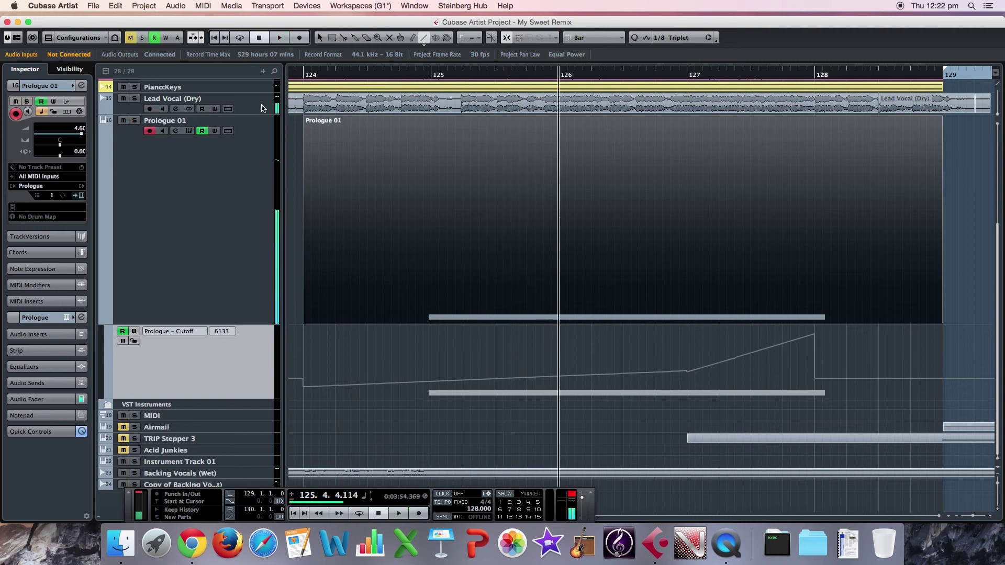
left_click(433, 75)
key("space")
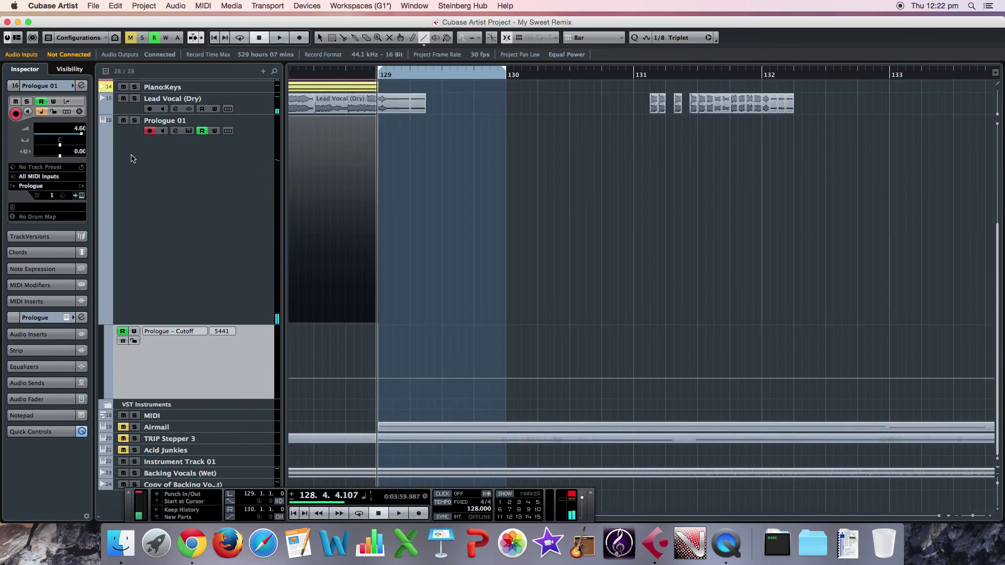
Hide the Prologue 01 automation lane and reduce the height of that track.
left_click(103, 320)
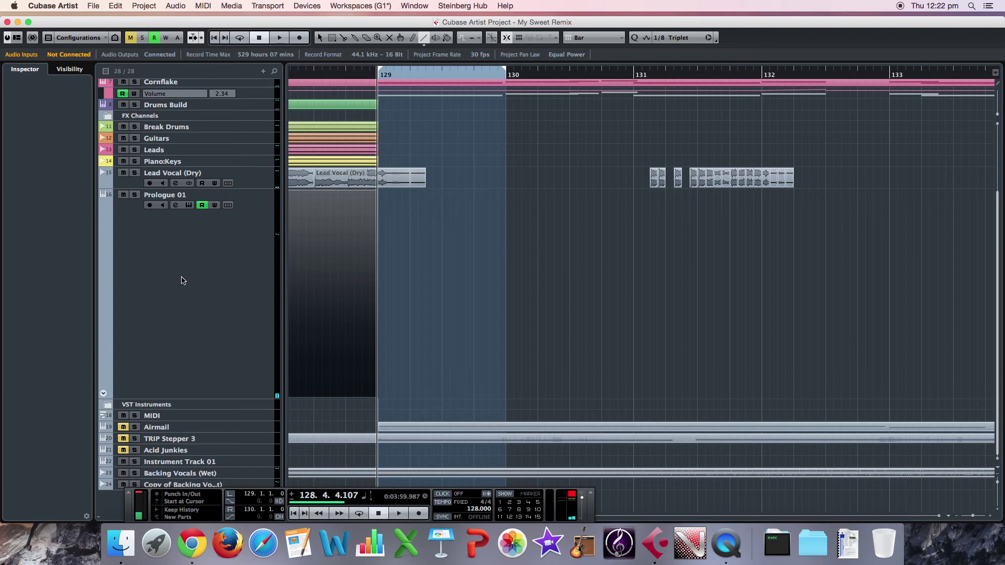
left_click(184, 282)
scroll(183, 282, "up", 3)
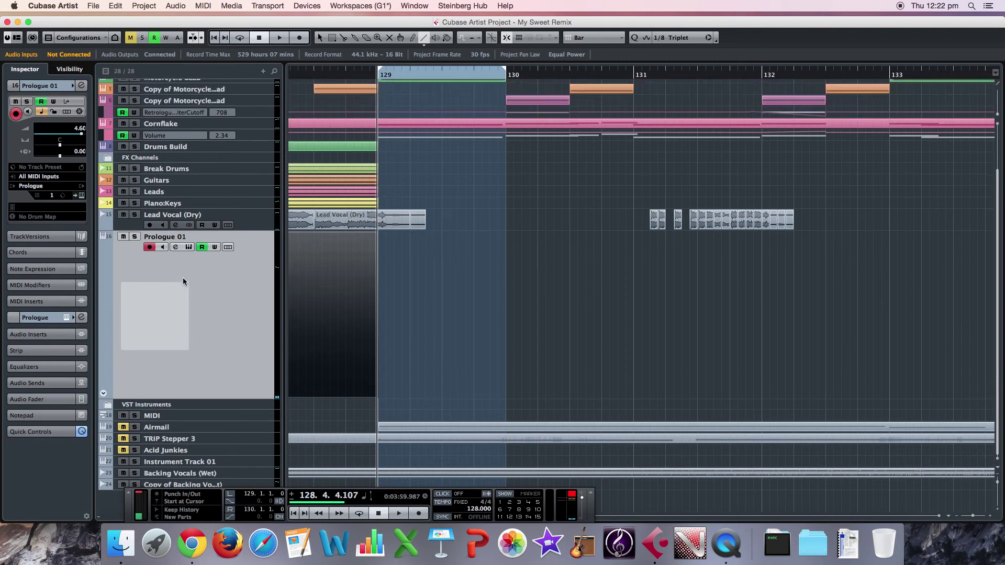
scroll(184, 282, "up", 3)
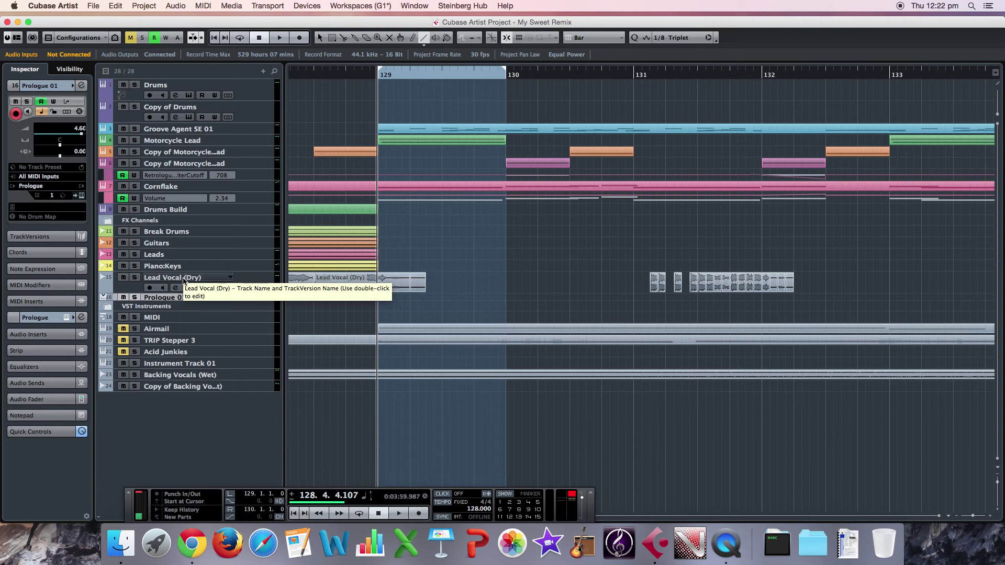
Add one instrument track with the Retrologue synth below Prologue 01.
left_click(263, 73)
left_click(294, 98)
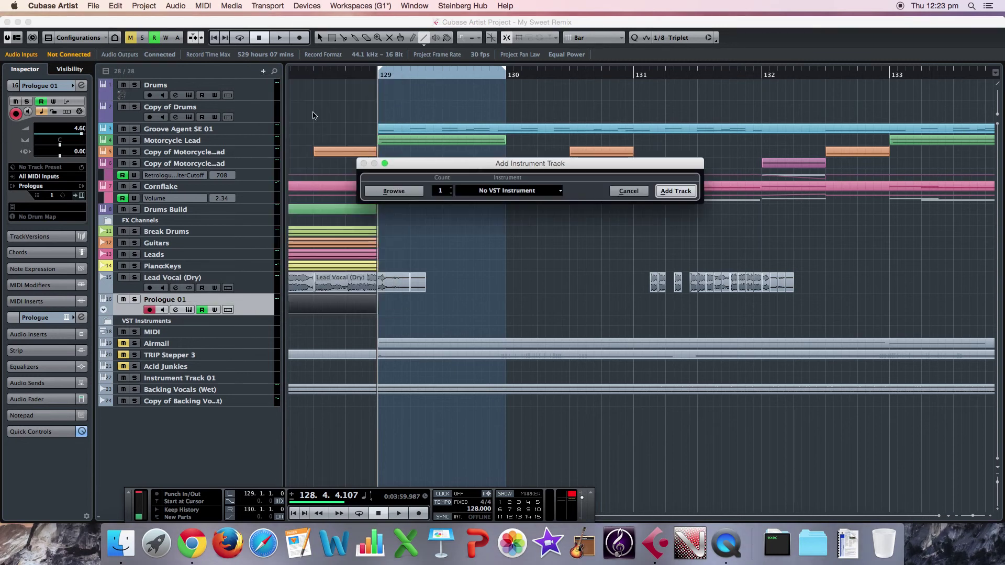
left_click(510, 192)
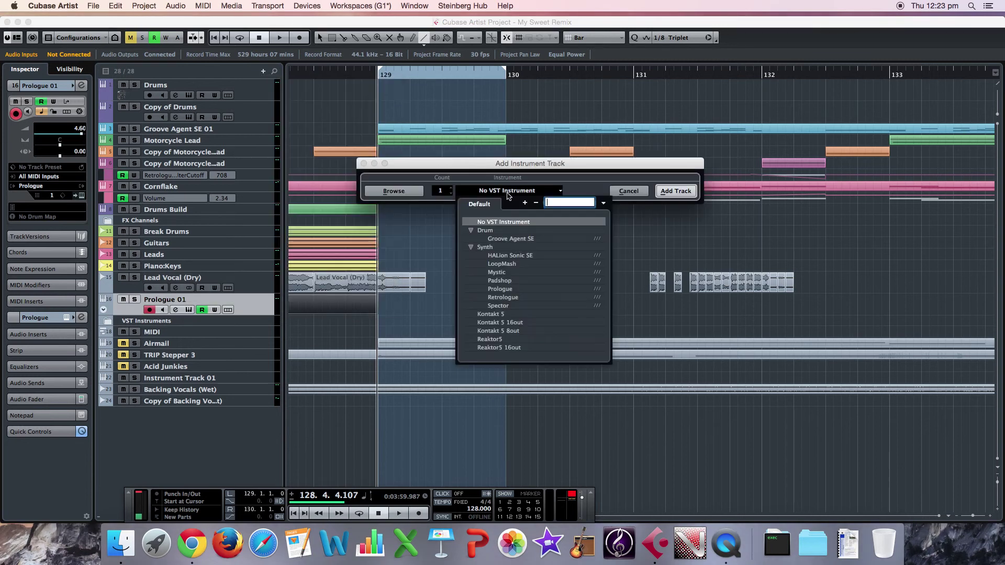
left_click(512, 298)
left_click(675, 191)
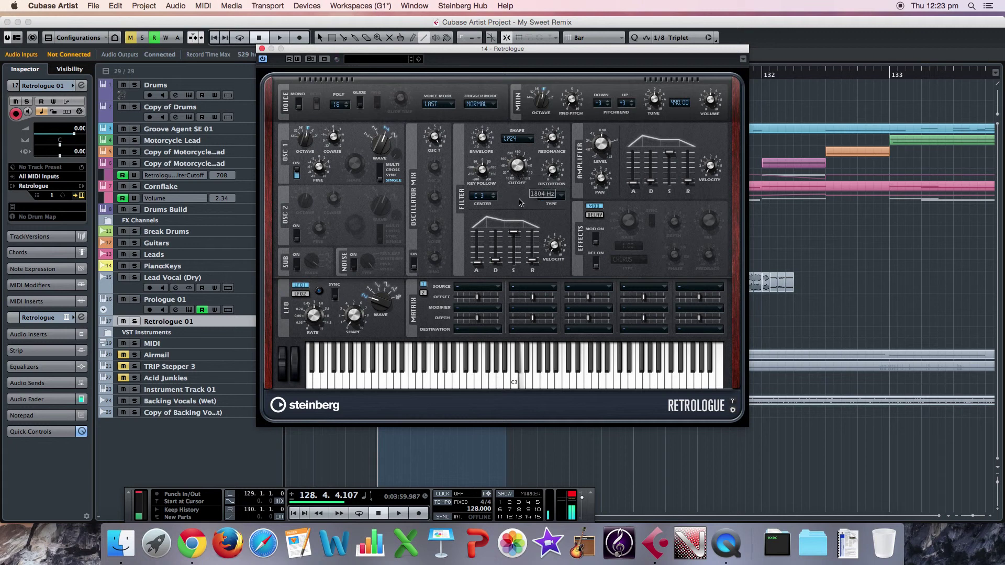
Adjust Retrologue's filter cutoff and try its pitch bend wheel, finishing by closing the synth window.
left_click_drag(518, 183, 519, 162)
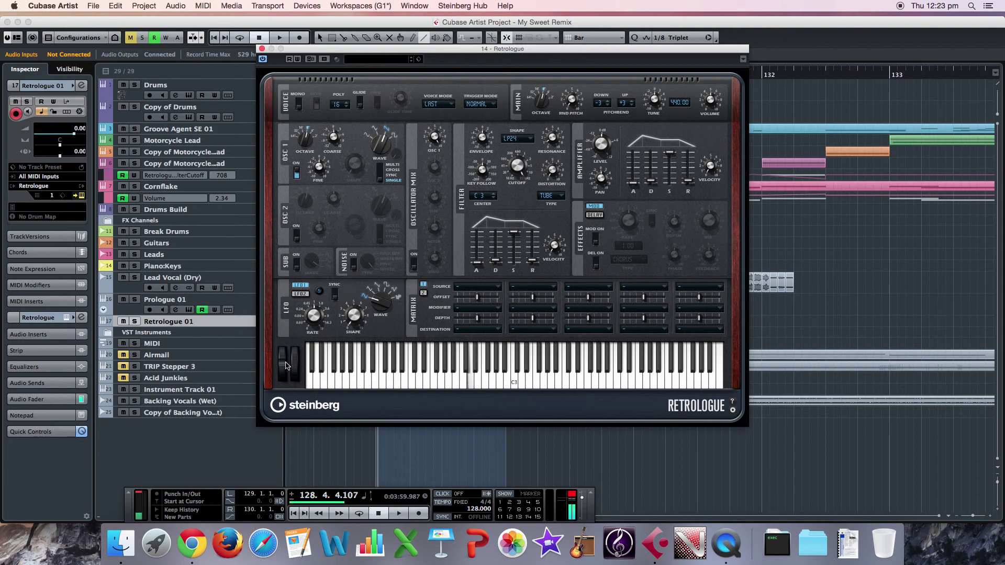
mouse_move(283, 365)
left_mouse_down()
mouse_move(286, 348)
mouse_move(286, 364)
left_mouse_up()
mouse_move(283, 361)
left_mouse_down()
mouse_move(285, 346)
mouse_move(285, 366)
left_mouse_up()
left_click(261, 48)
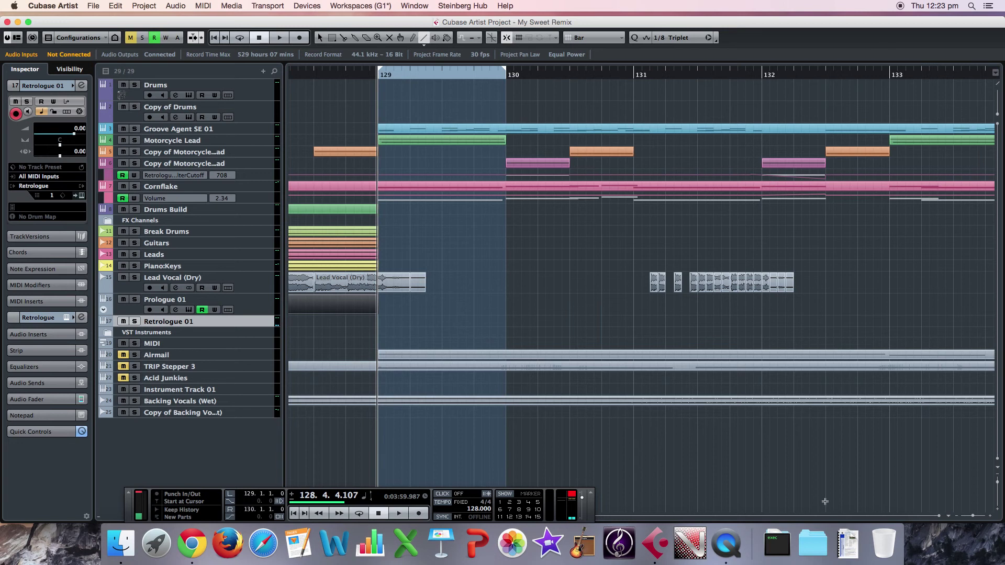
Record a Retrologue 01 part from bar 124 up to the drop, holding a note from bar 125 to about bar 128.
scroll(408, 308, "left", 10)
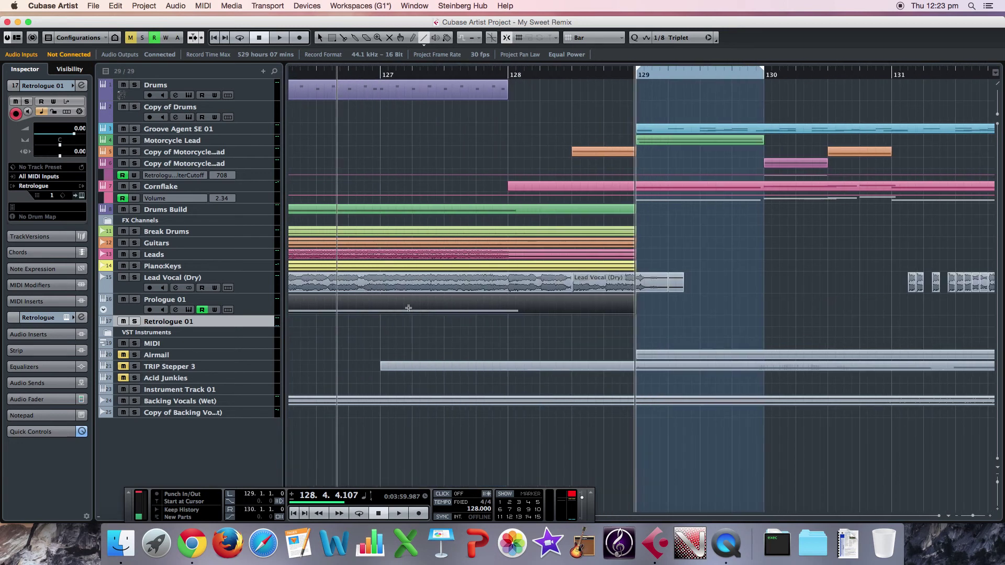
scroll(408, 307, "left", 5)
left_click(408, 165)
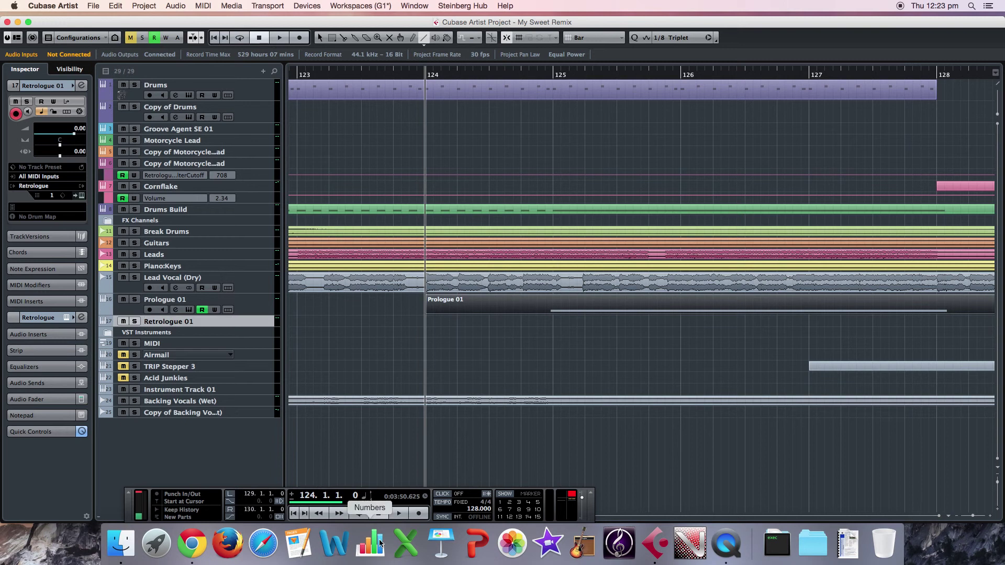
left_click(419, 513)
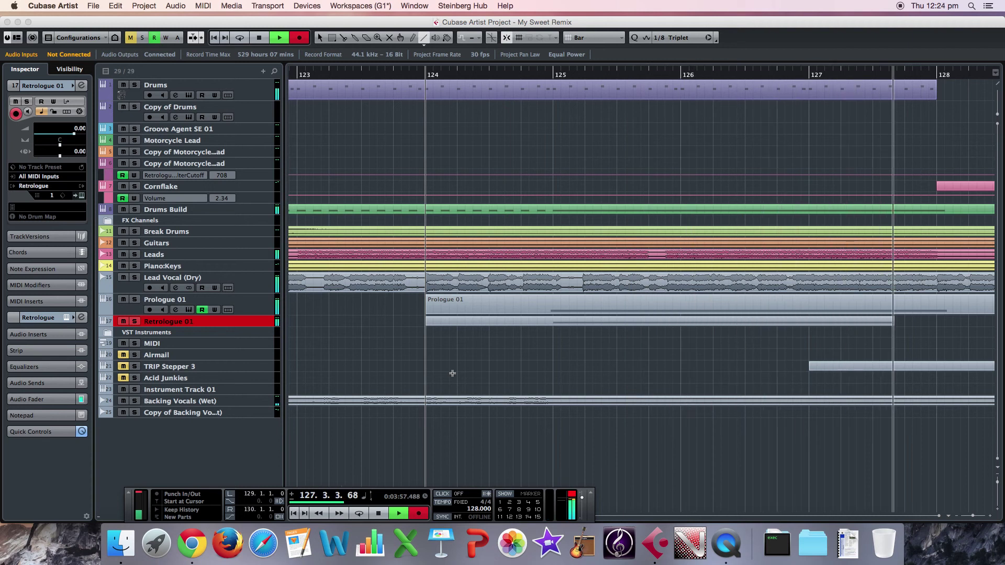
key("space")
Switch to the Object Selection tool, enlarge the Retrologue 01 track and show its automation lane.
left_click(319, 42)
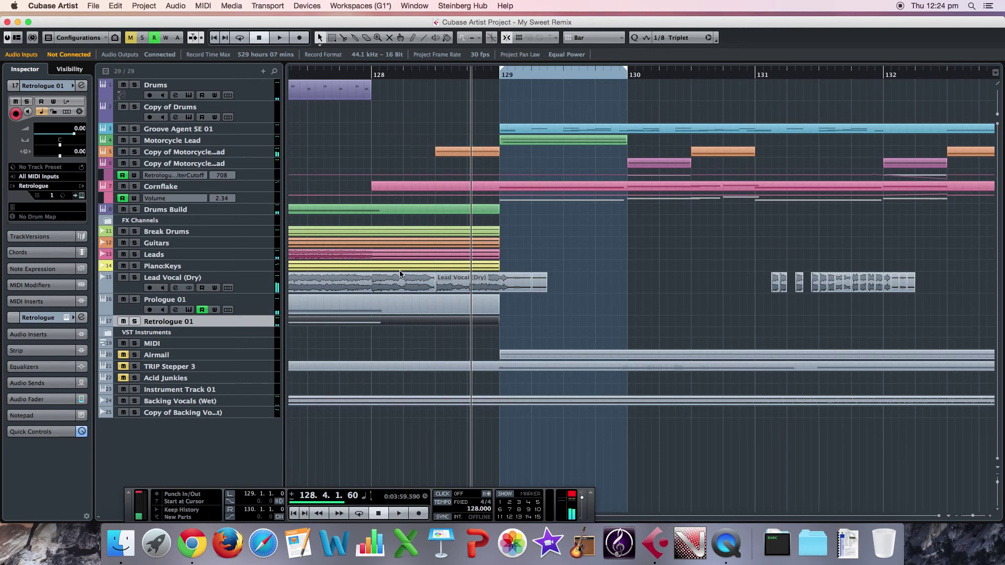
scroll(400, 273, "left", 10)
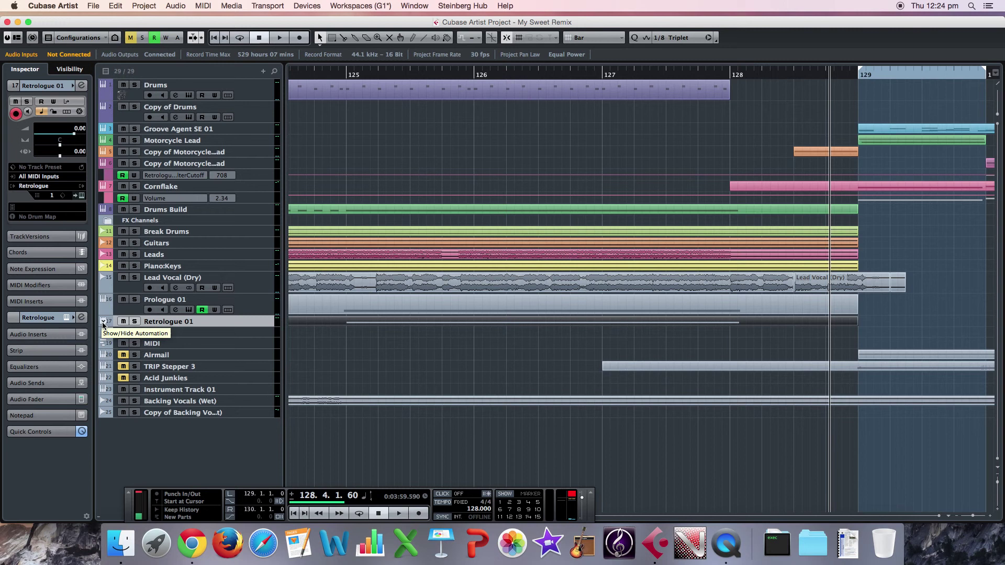
left_click_drag(103, 326, 103, 375)
left_click(103, 373)
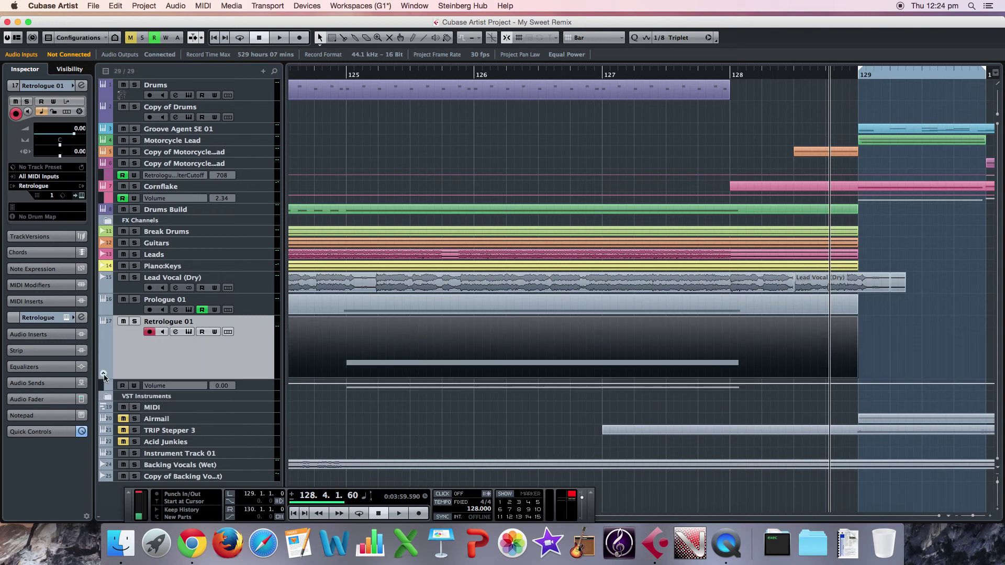
left_click(168, 388)
scroll(189, 452, "down", 5)
left_click(129, 358)
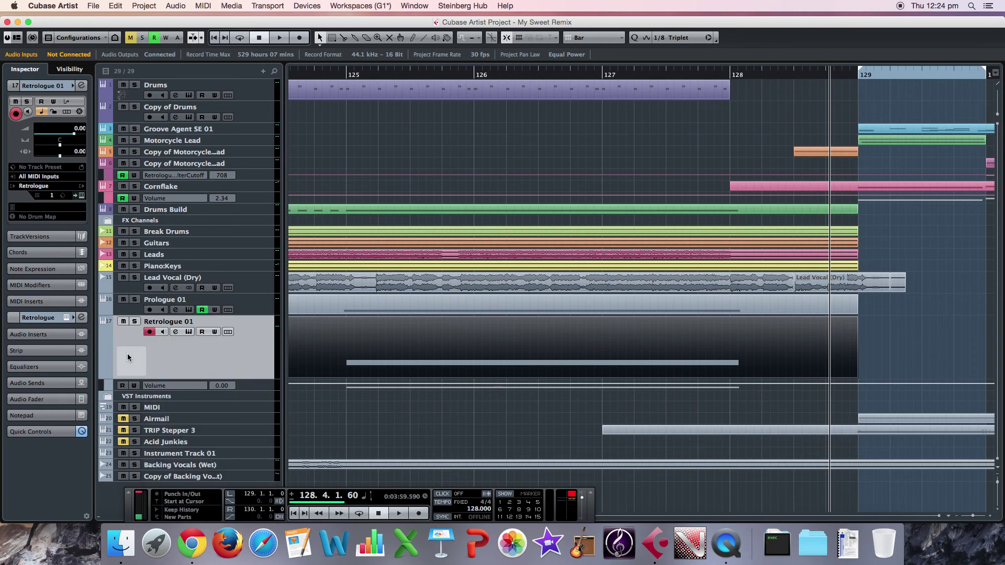
Filter the available automation parameters by "pitch" and assign Retrologue's PitchBend to the Retrologue 01 automation lane.
left_click(167, 387)
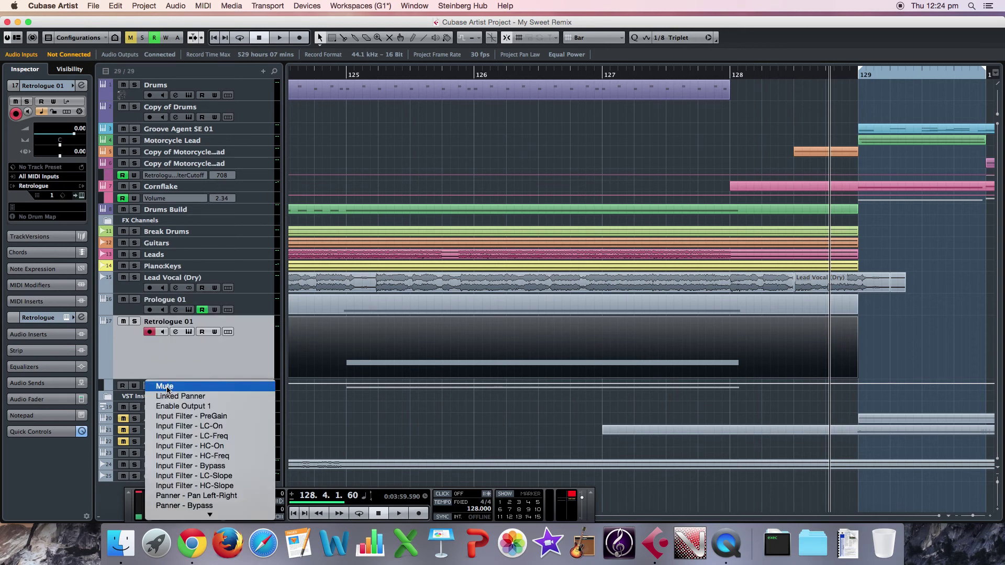
scroll(188, 471, "down", 5)
left_click(206, 446)
left_click(489, 296)
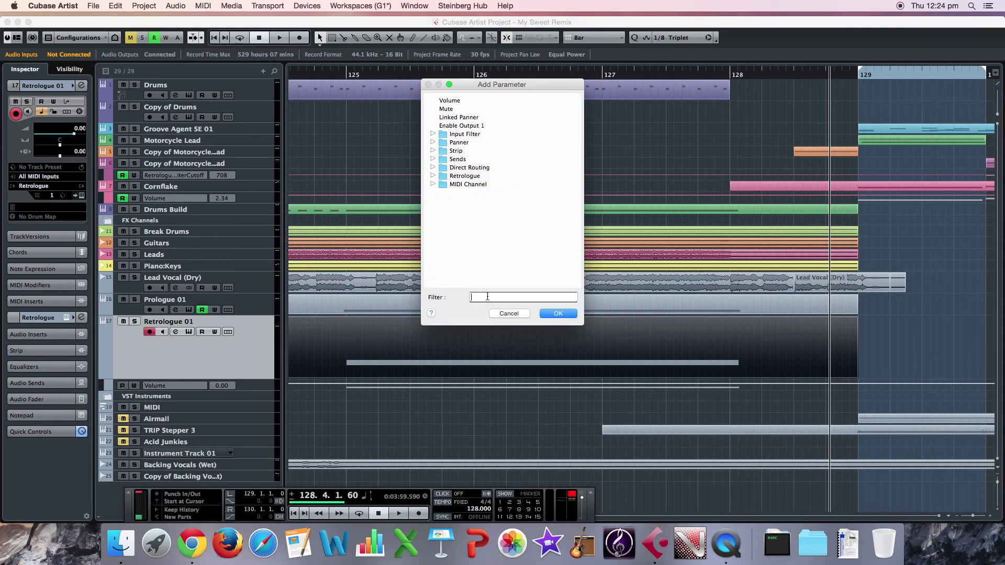
type("pit")
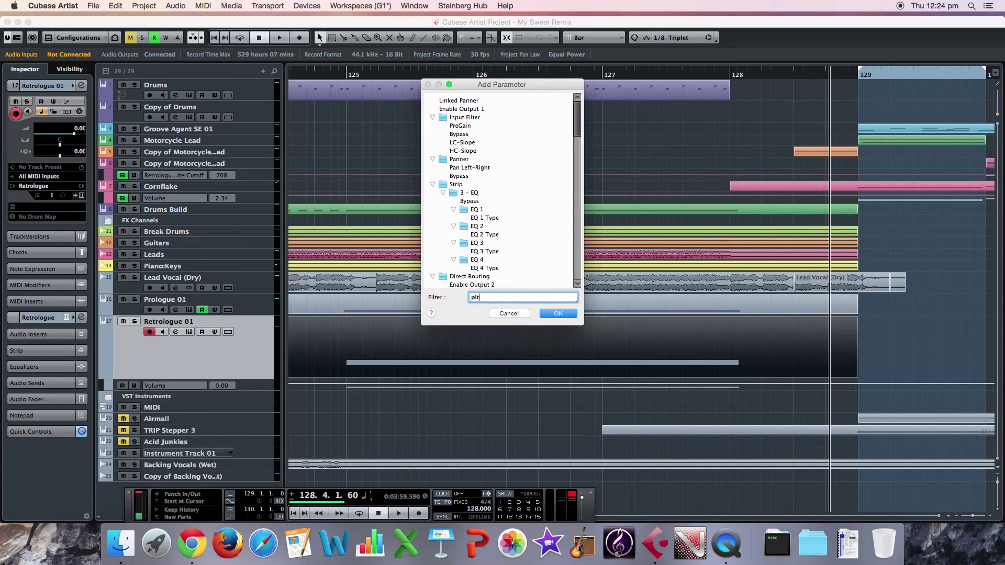
type("ch")
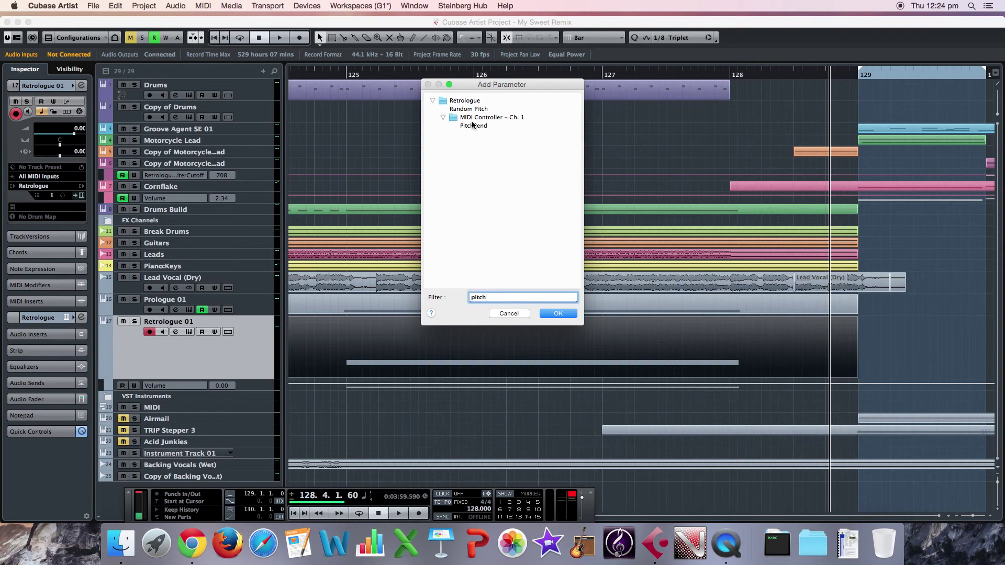
left_click(479, 127)
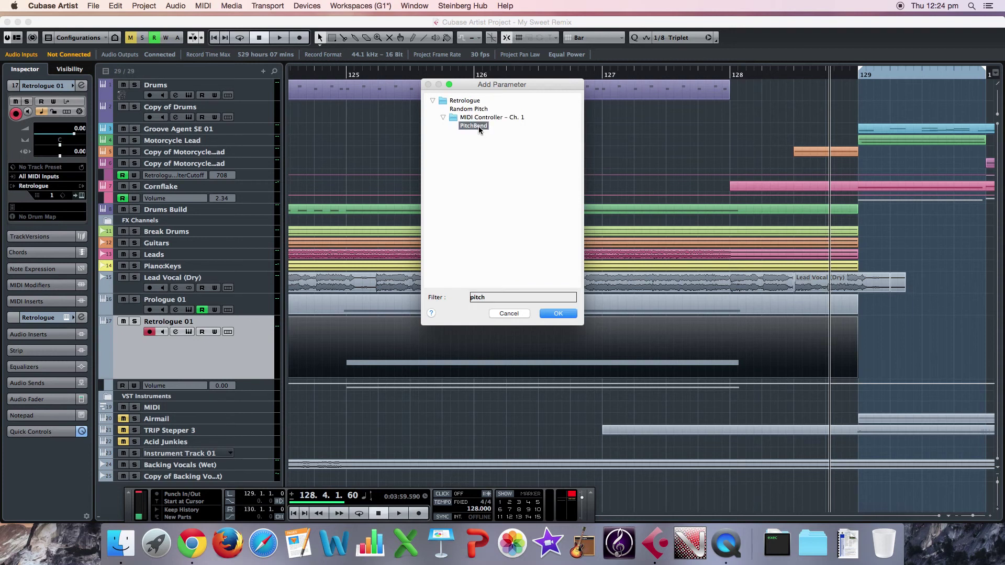
left_click(556, 314)
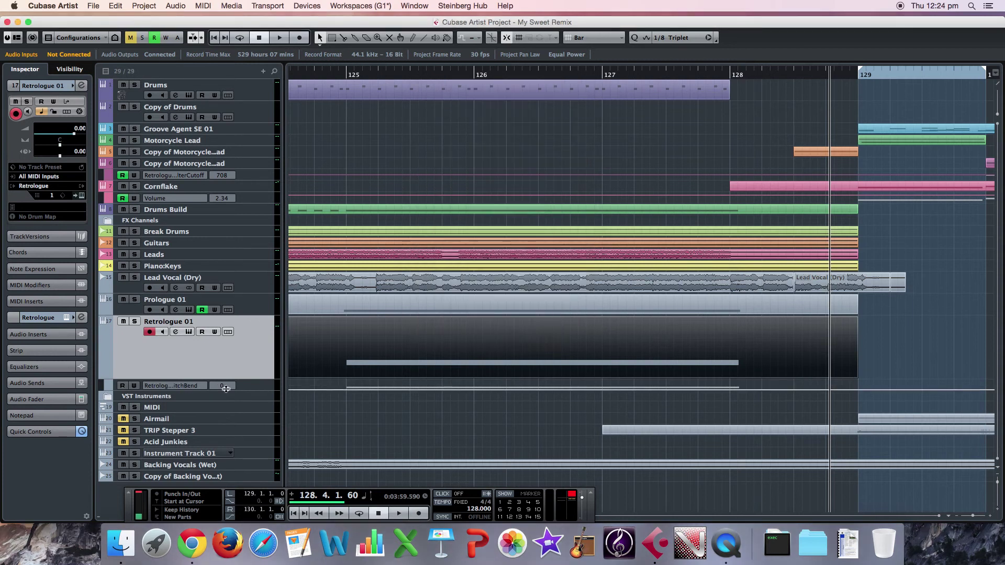
Enlarge the PitchBend automation lane, enable its reading, and draw a line rising from mid-height at bar 125 to the maximum at bar 128.
left_click(258, 387)
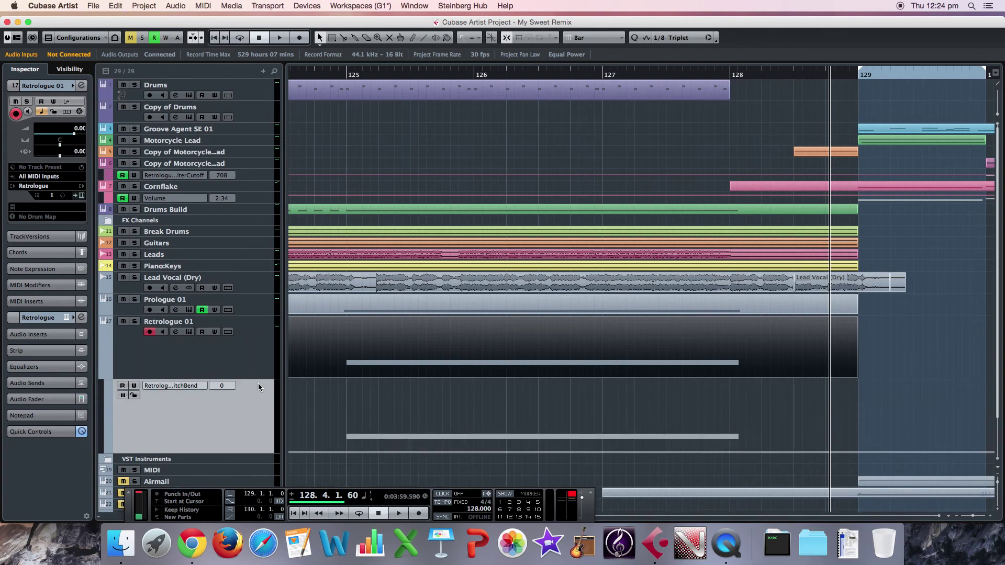
left_click(122, 386)
scroll(453, 411, "down", 2)
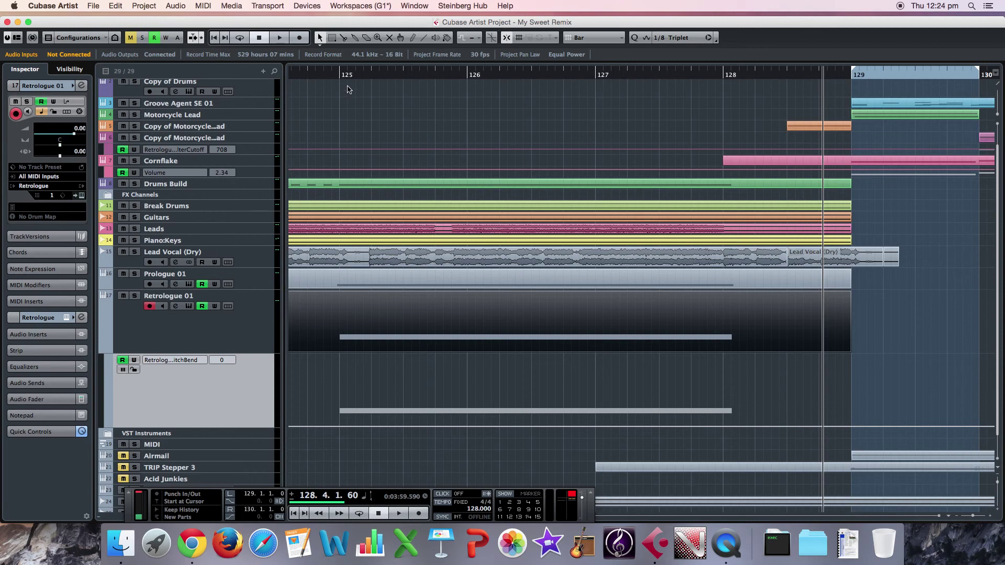
left_click(423, 37)
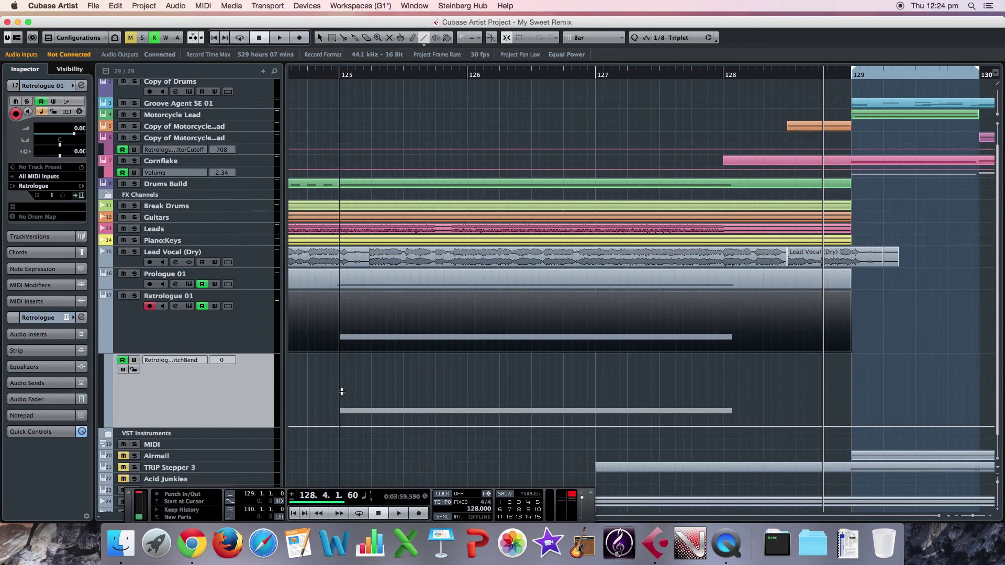
left_click_drag(340, 392, 693, 348)
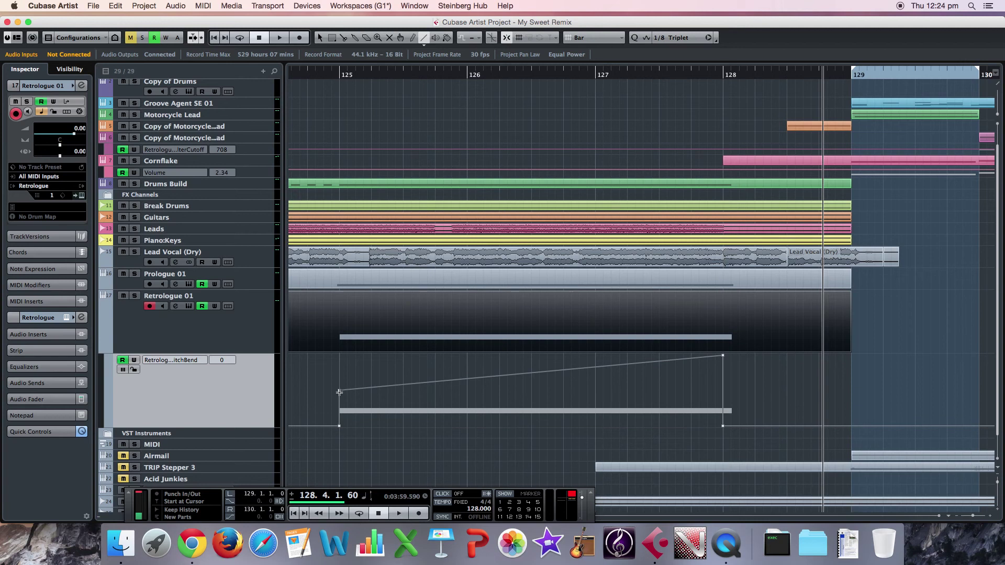
Show the info line and inspect the start and end points of the pitch bend ramp.
scroll(293, 214, "down", 2)
left_click(320, 38)
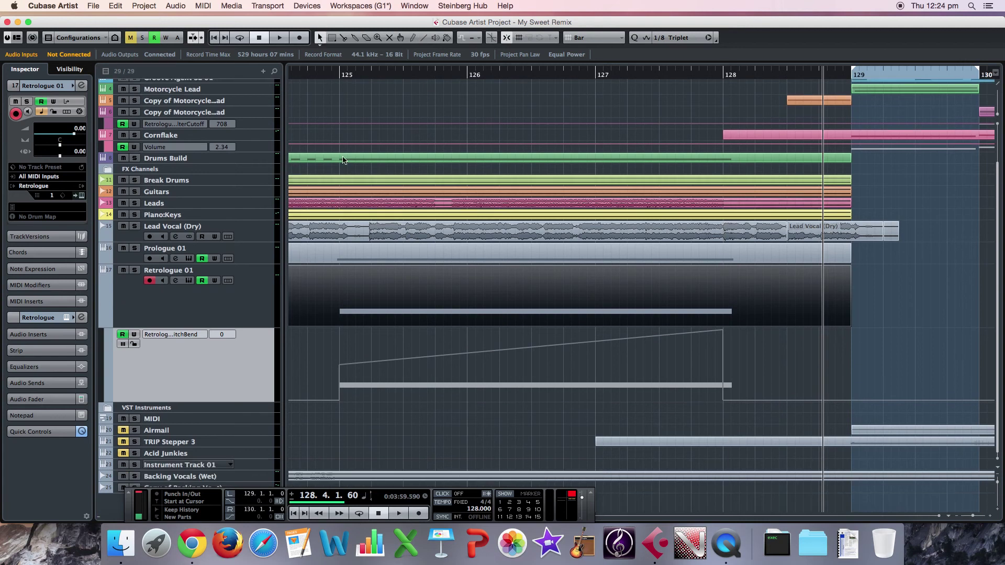
left_click(354, 375)
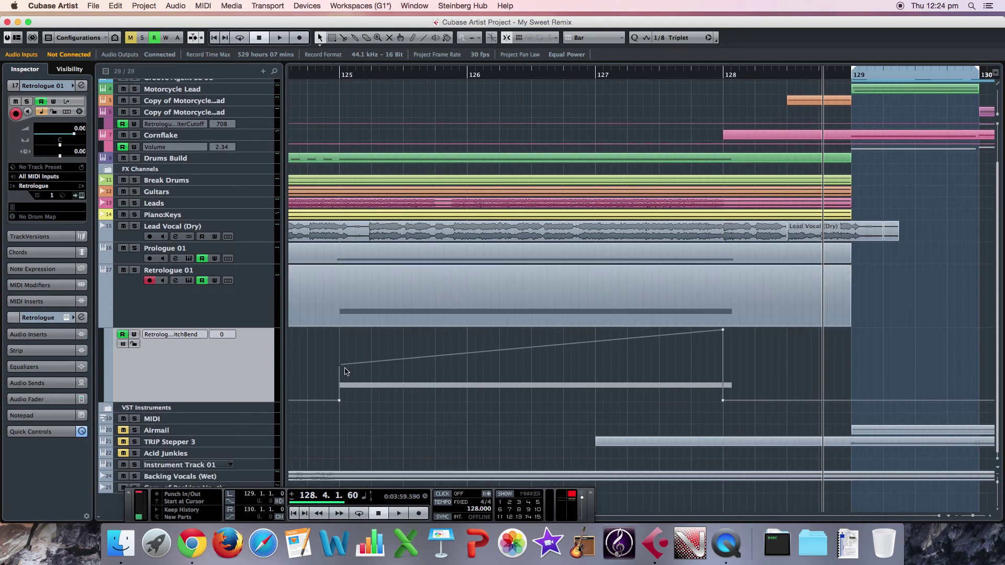
left_click(17, 37)
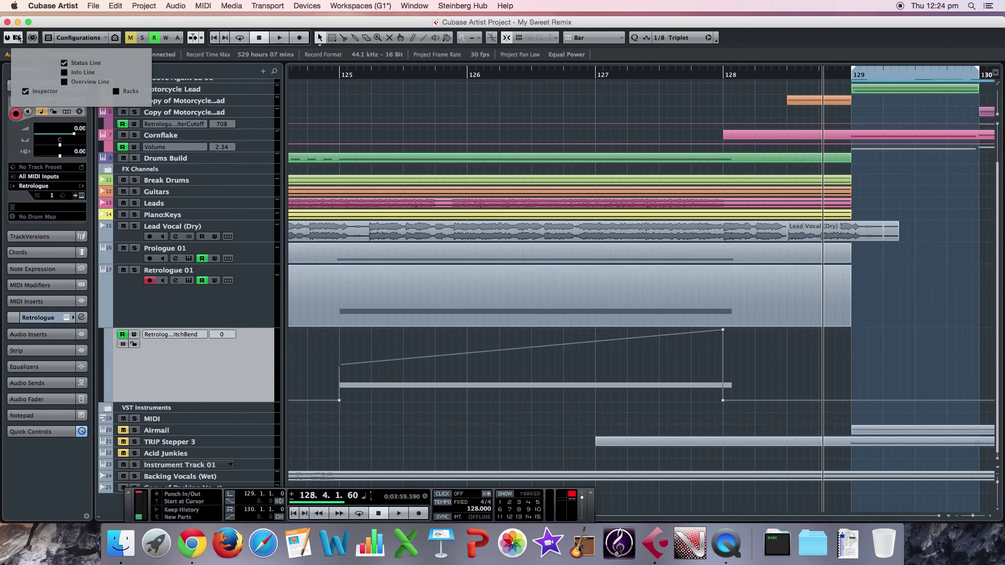
left_click(64, 72)
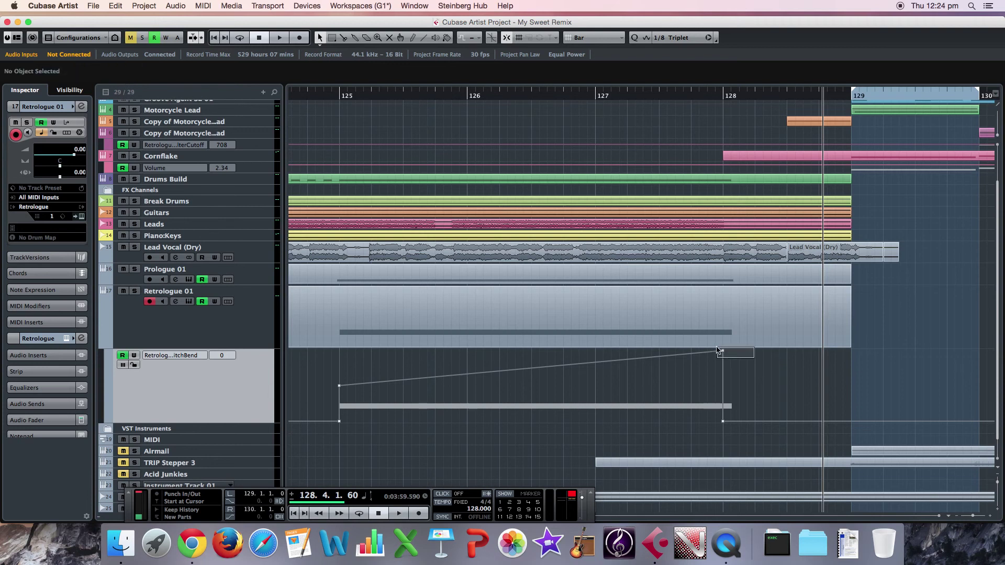
left_click(503, 370)
left_click(729, 350)
left_click(722, 352)
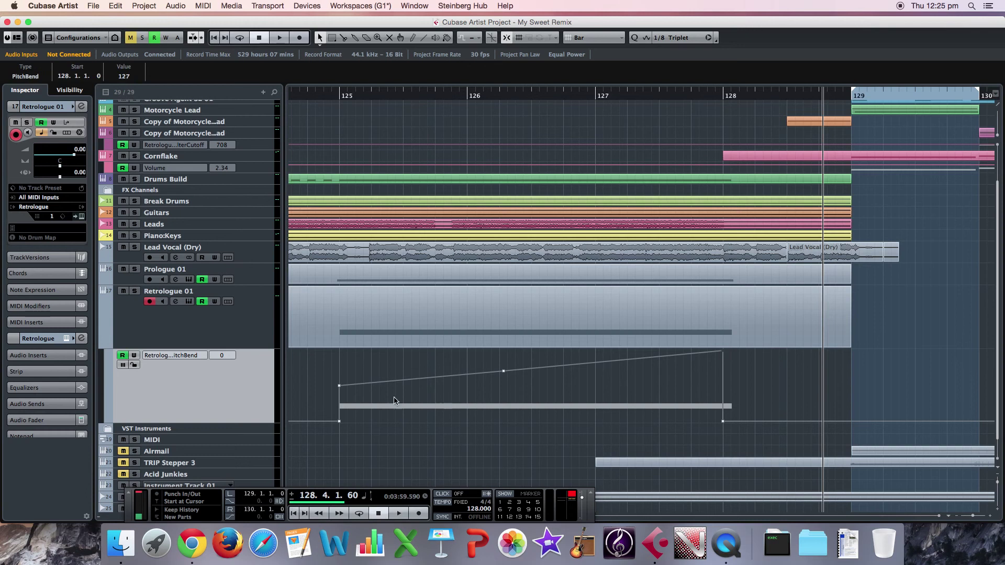
left_click(344, 385)
left_click(377, 403)
Play back the arrangement from just before bar 125 through the drop to hear the pitch bend ramp.
double_click(333, 95)
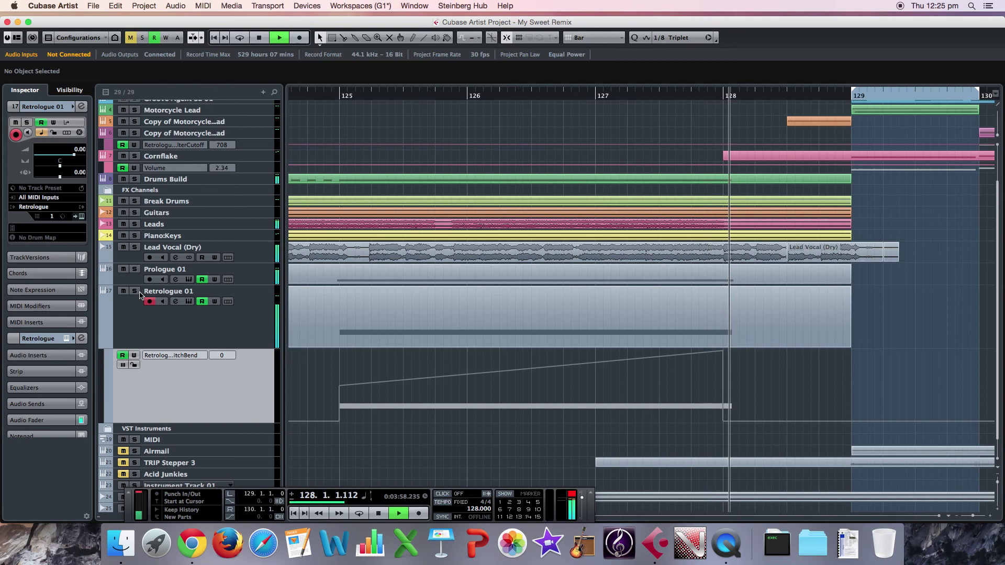
left_click(740, 390)
key("space")
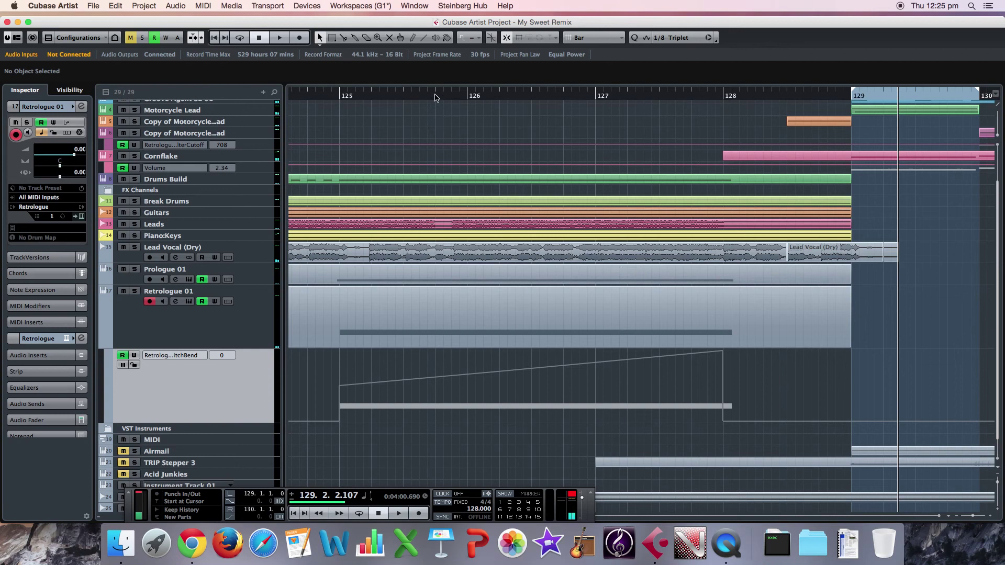
Listen to the Retrologue 01 track soloed from bar 127 past bar 128, and turn its solo off.
left_click(424, 38)
left_click(657, 97)
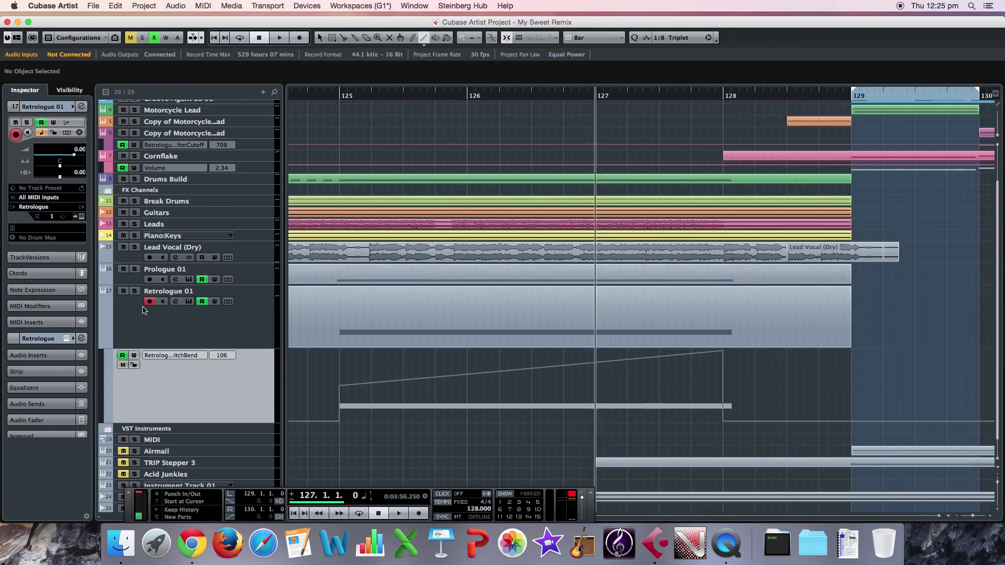
left_click(136, 292)
key("space")
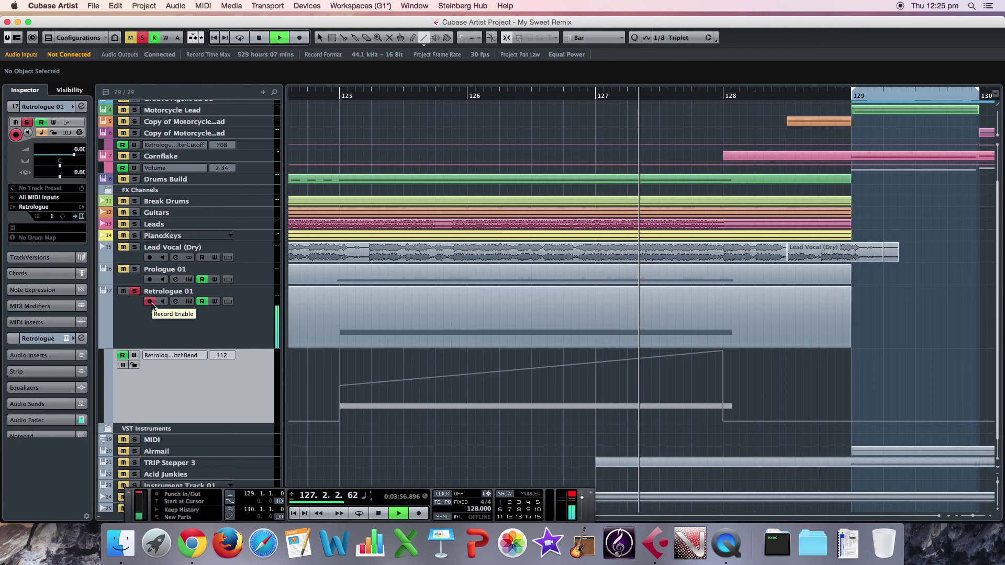
key("space")
left_click(134, 291)
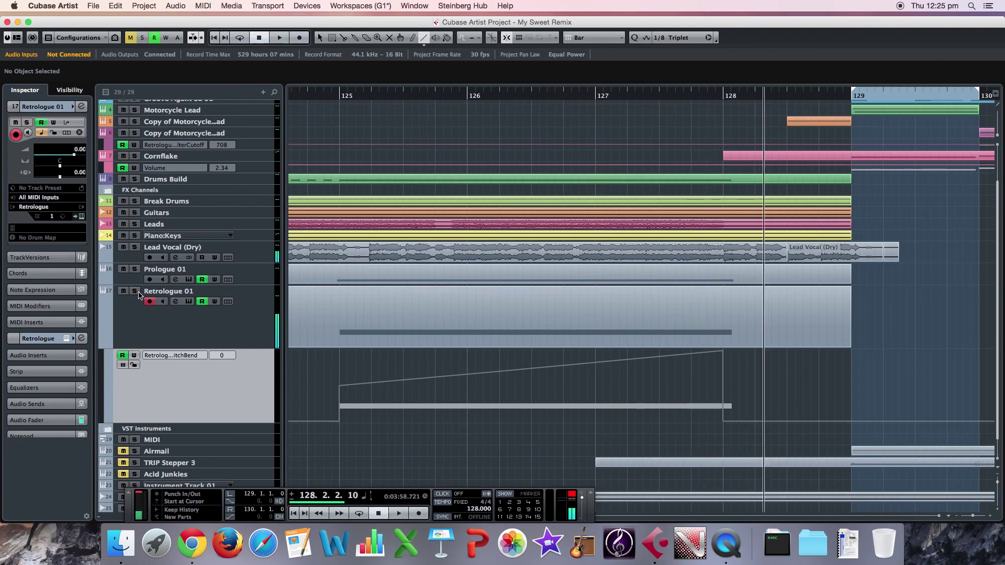
Extend the high pitch bend as a flat line from bar 128 to 129, and lengthen Retrologue 01's D3 note to bar 129.
left_click_drag(723, 352, 847, 354)
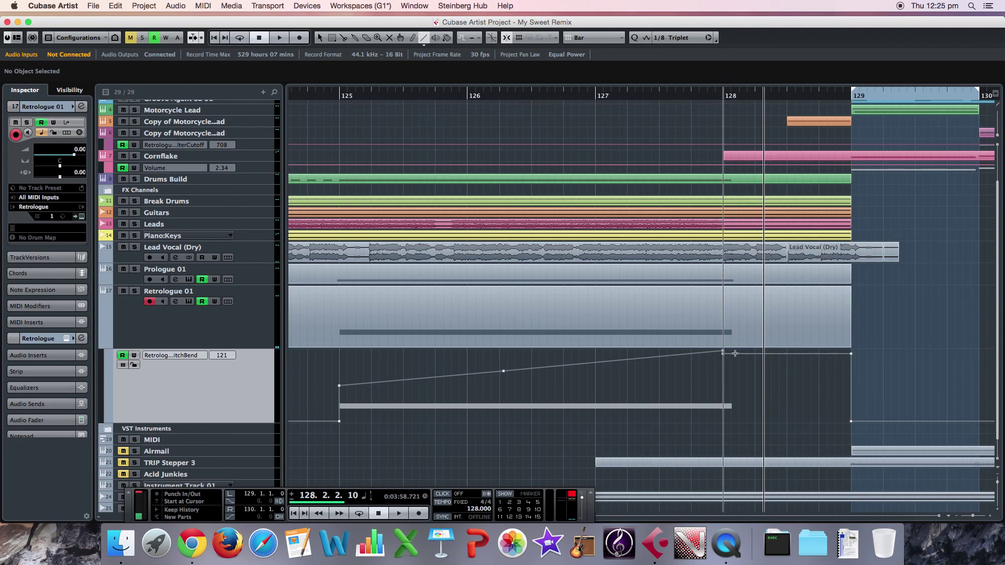
key("1")
left_click(499, 332)
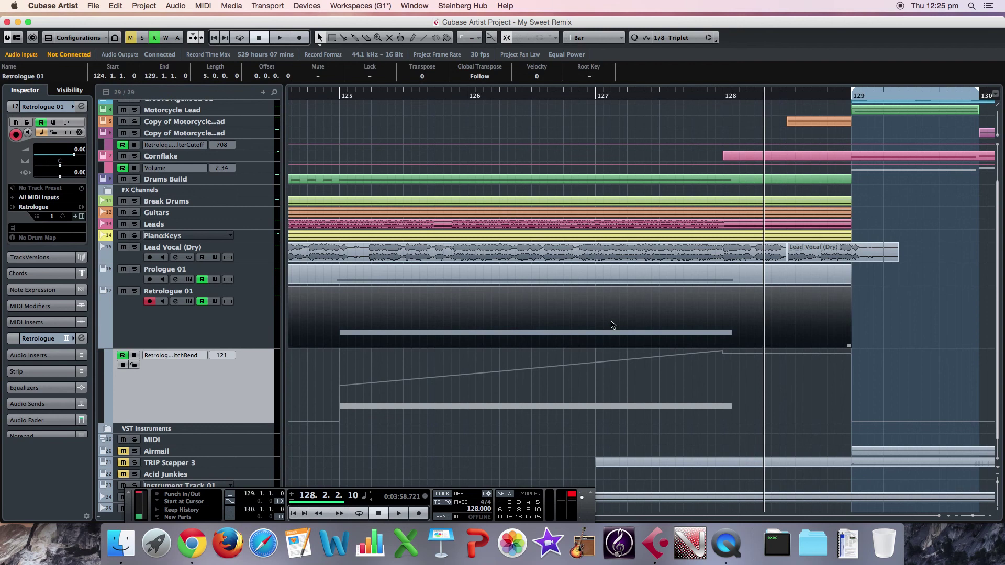
double_click(612, 324)
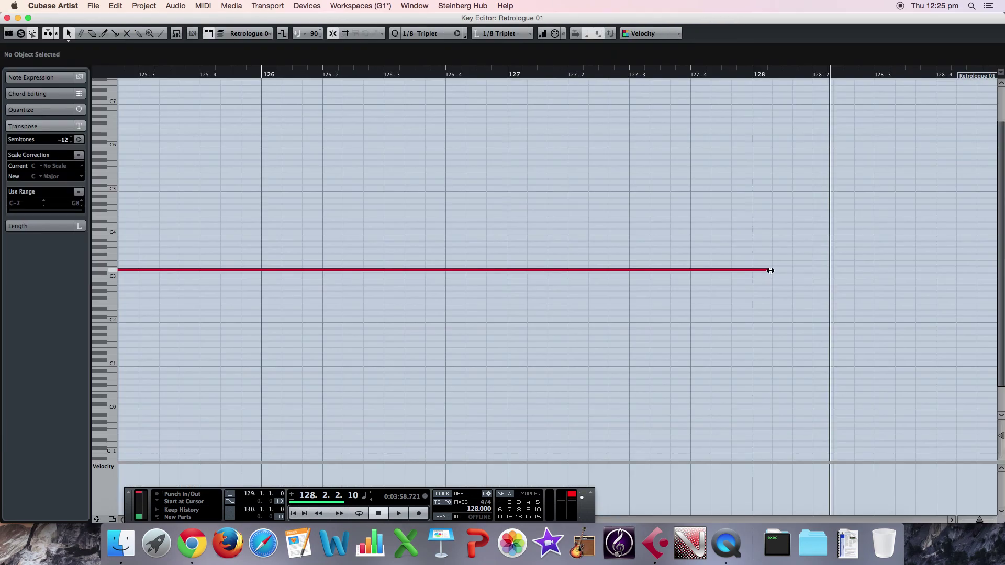
left_click_drag(823, 270, 958, 276)
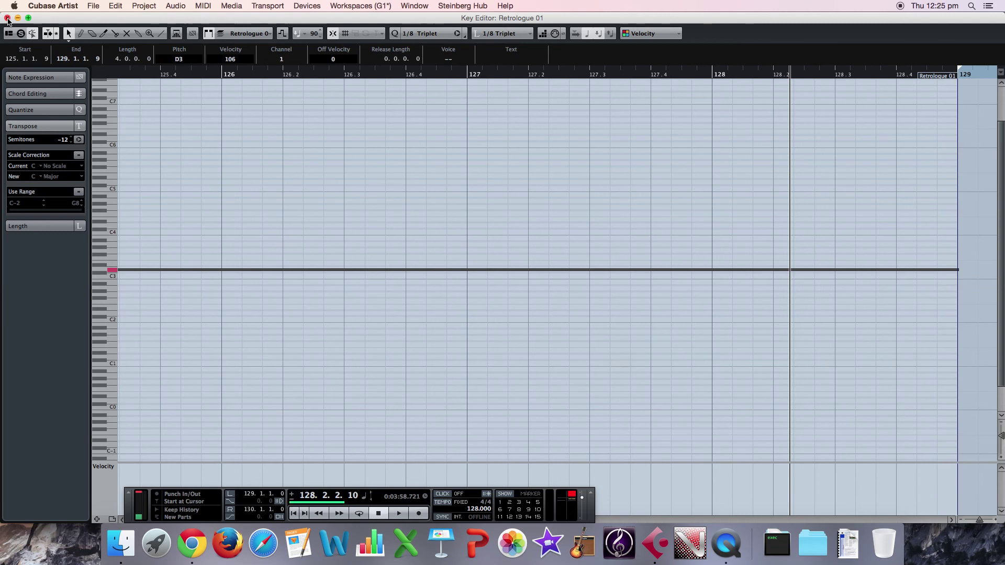
left_click(18, 19)
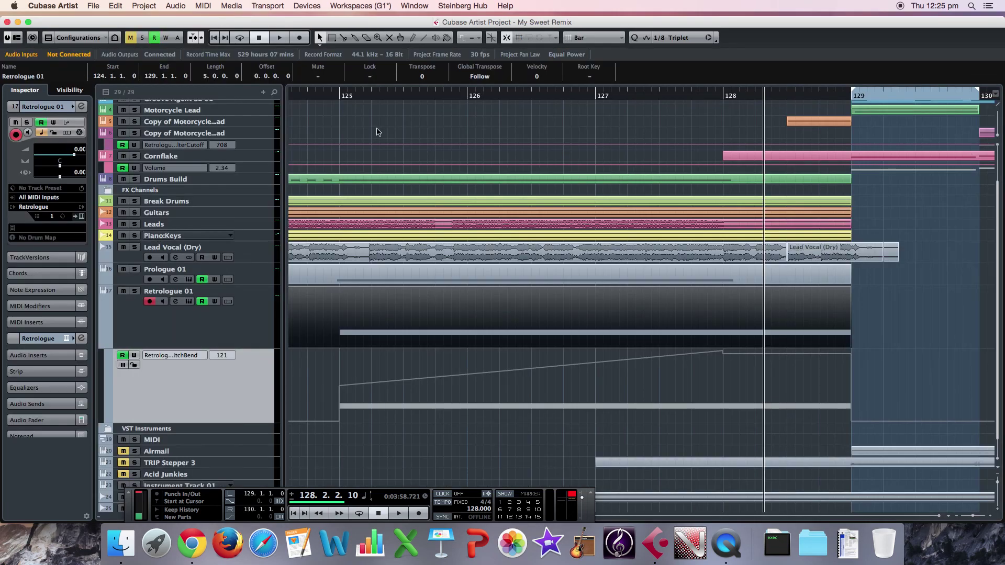
Listen to the riser from bar 125, remove the lower pitch bend point at bar 128, and raise the end point near bar 129 to 127.
double_click(337, 99)
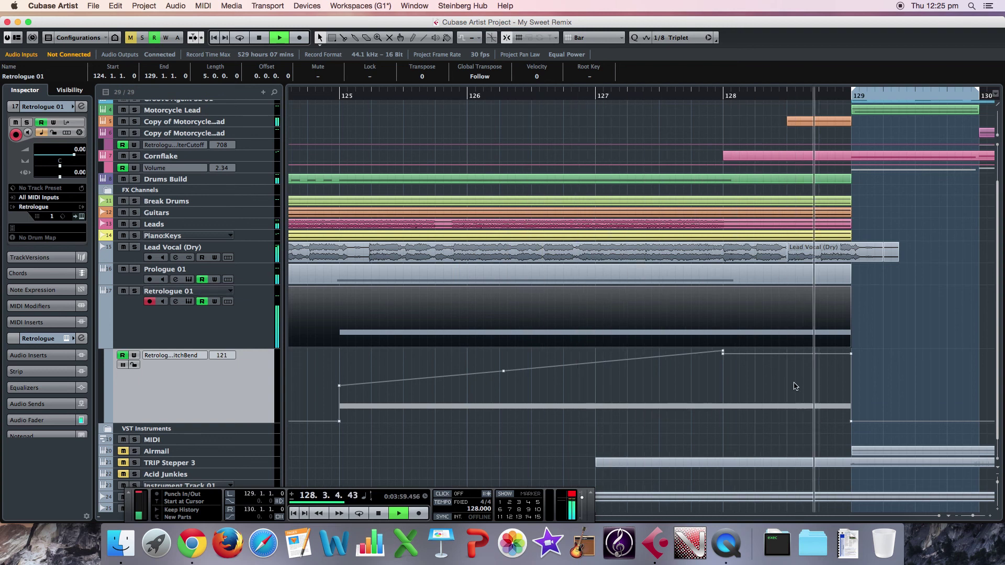
key("space")
left_click(738, 363)
left_click_drag(734, 357, 736, 358)
left_click(853, 354)
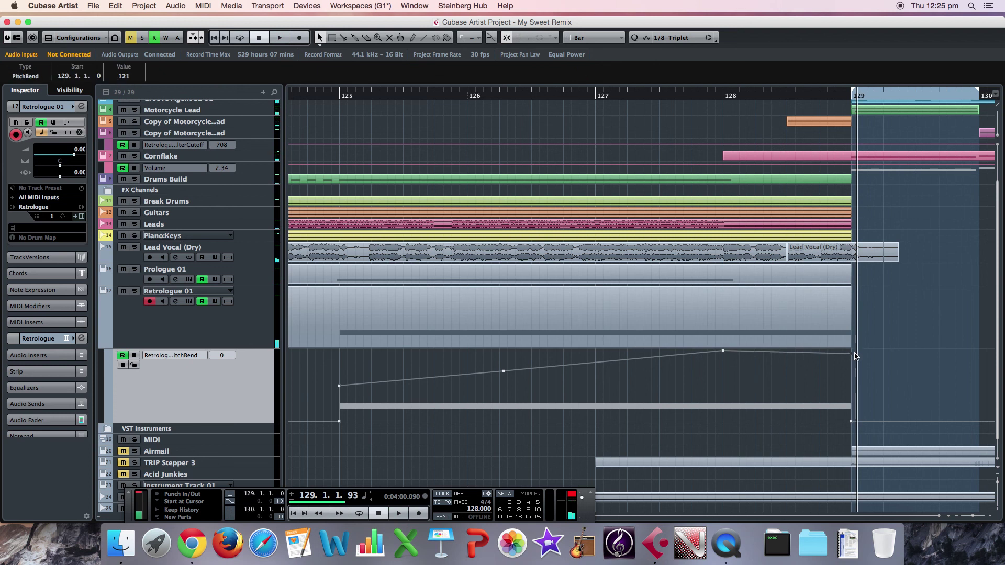
left_click_drag(853, 357, 851, 354)
Play back from bar 128 into the drop to check the held pitch bend.
left_click(721, 97)
key("space")
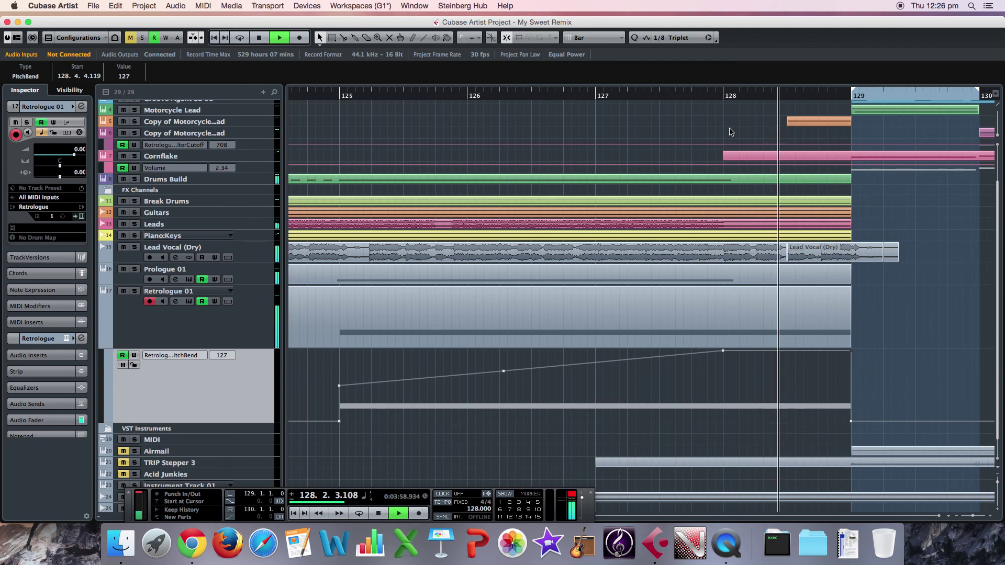
key("space")
Open Retrologue's synth window, add an automation lane for its filter cutoff to the track, and close the window.
scroll(455, 309, "left", 5)
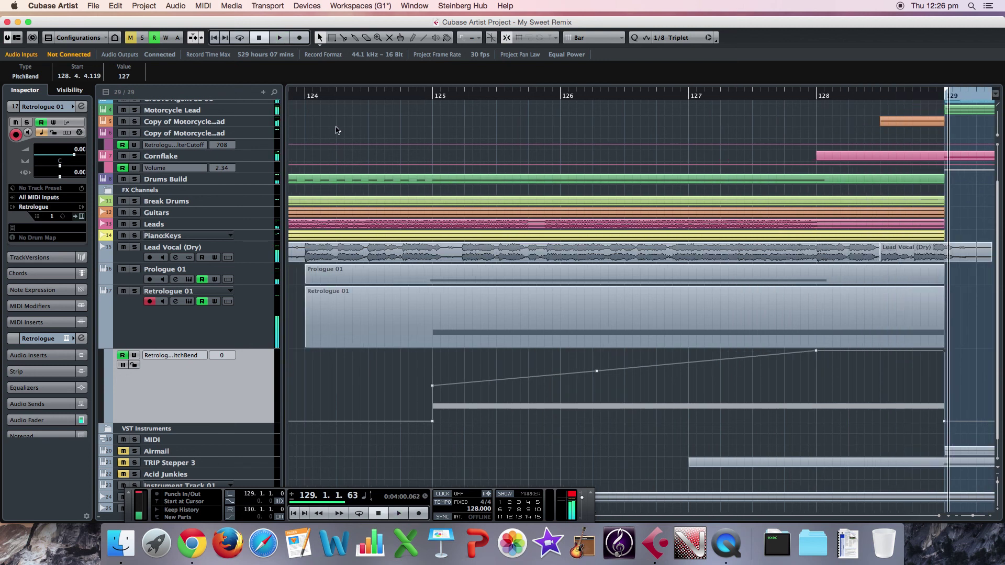
scroll(453, 303, "right", 2)
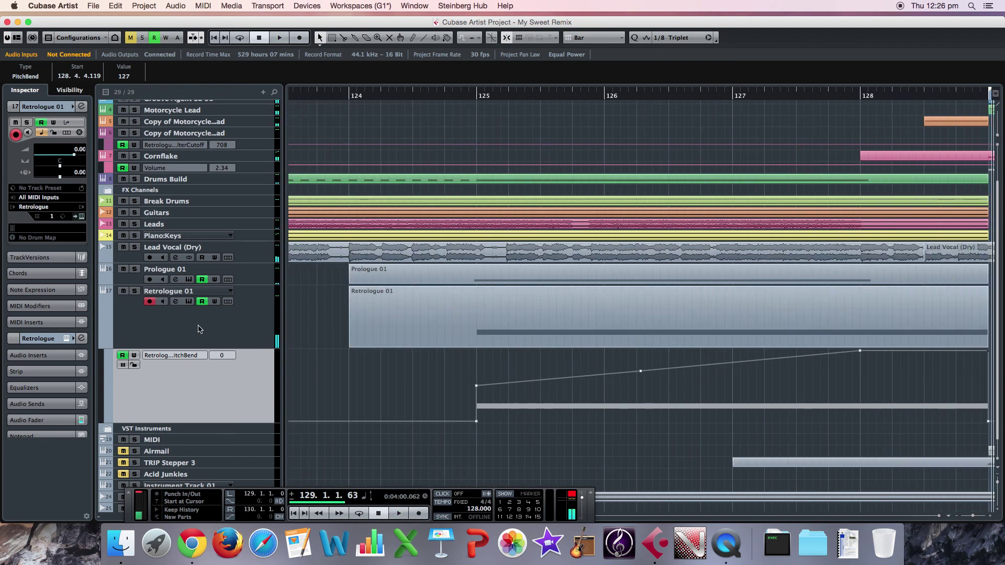
left_click(189, 314)
left_click(189, 301)
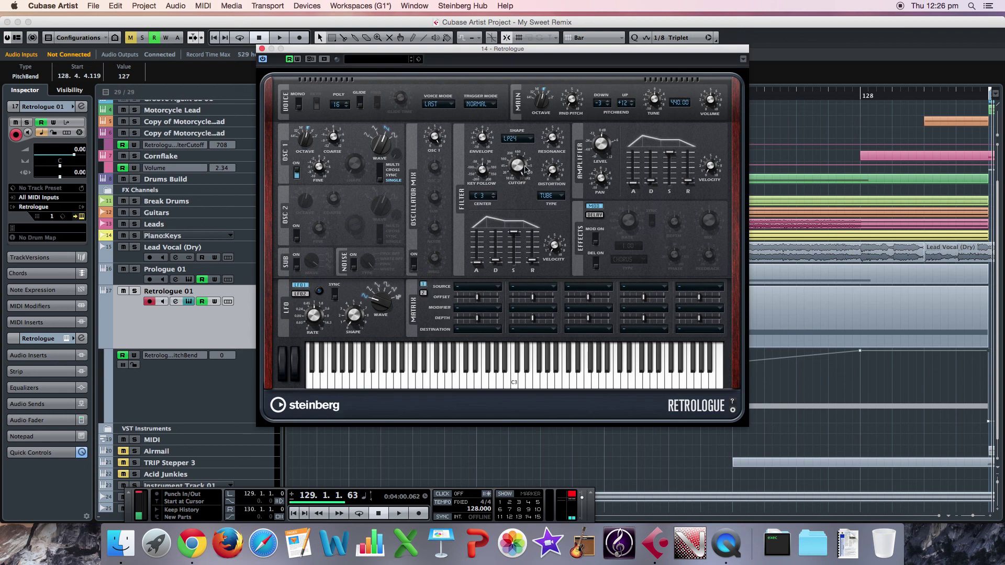
left_click(584, 184)
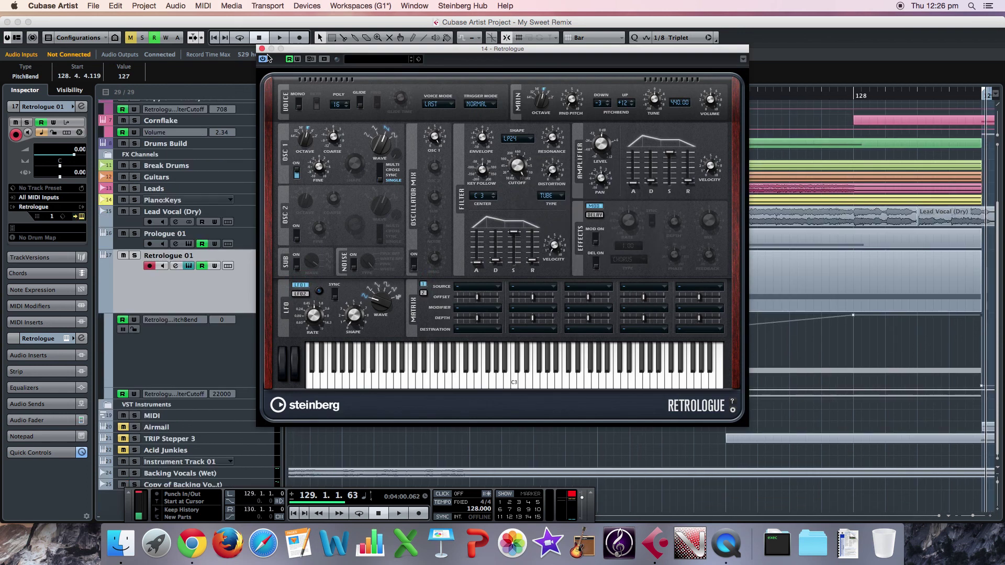
left_click(262, 49)
Enlarge the filter cutoff lane and draw a line falling from the maximum at bar 128 to near the minimum at bar 129.
scroll(392, 347, "right", 5)
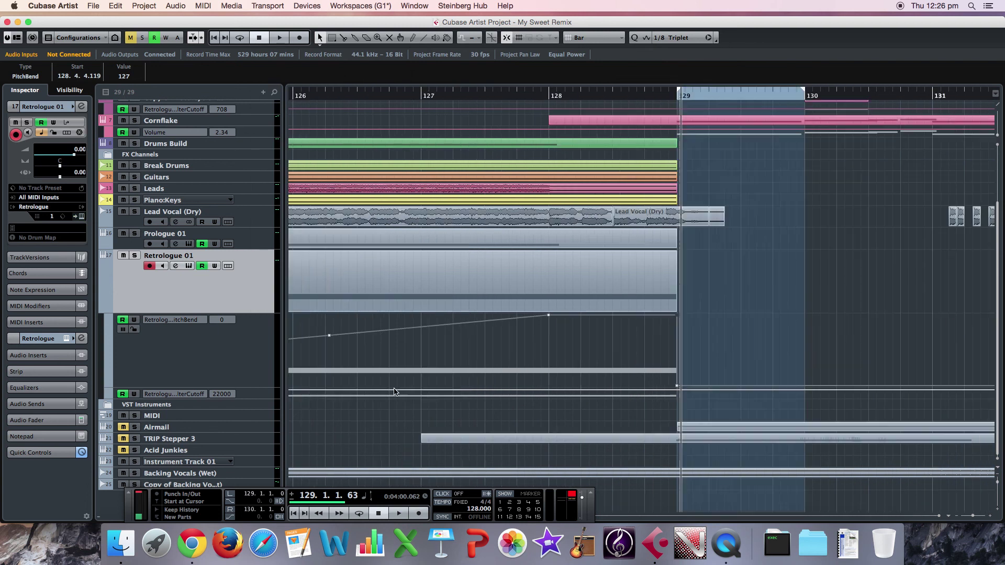
left_click(259, 395)
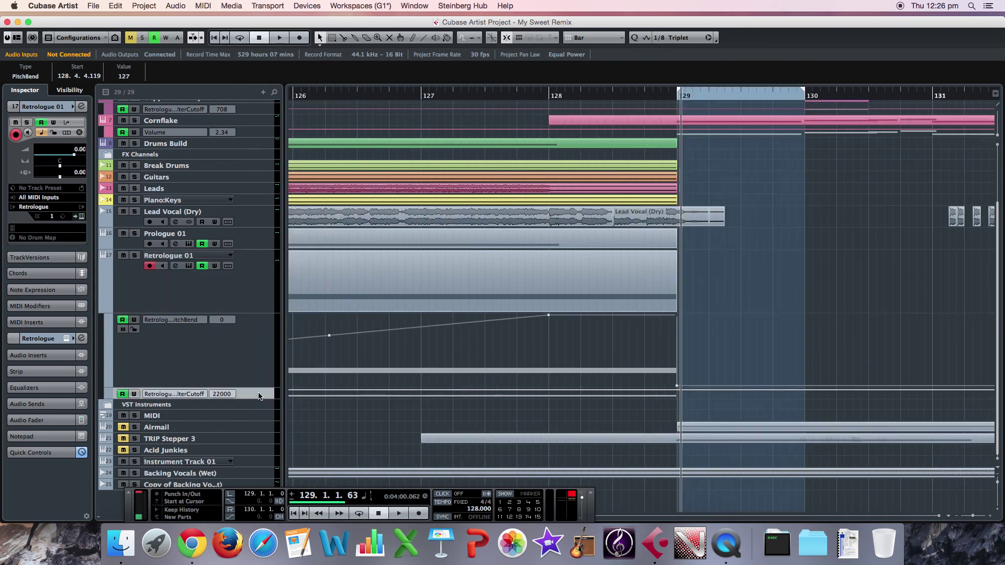
key("super+Down")
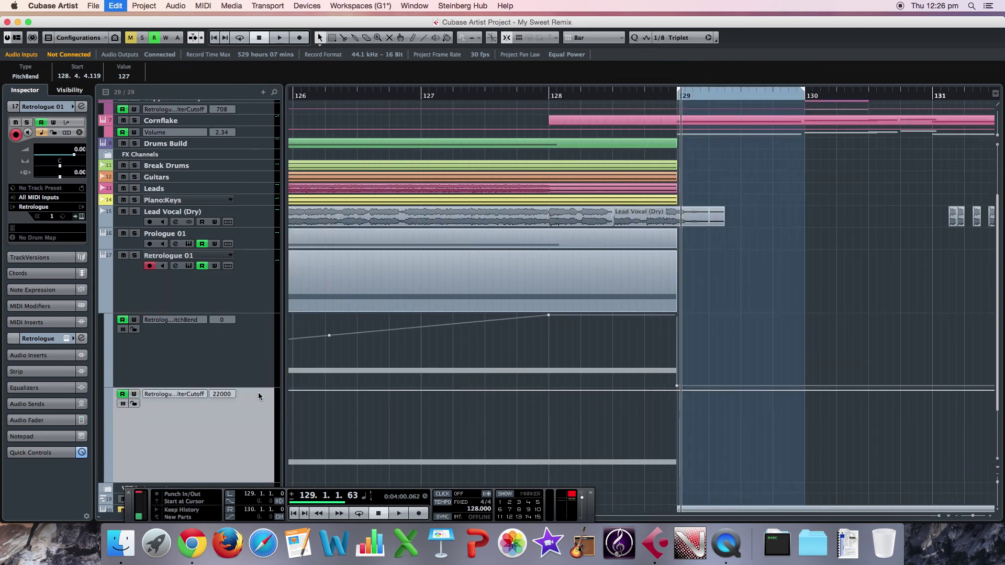
left_click(423, 38)
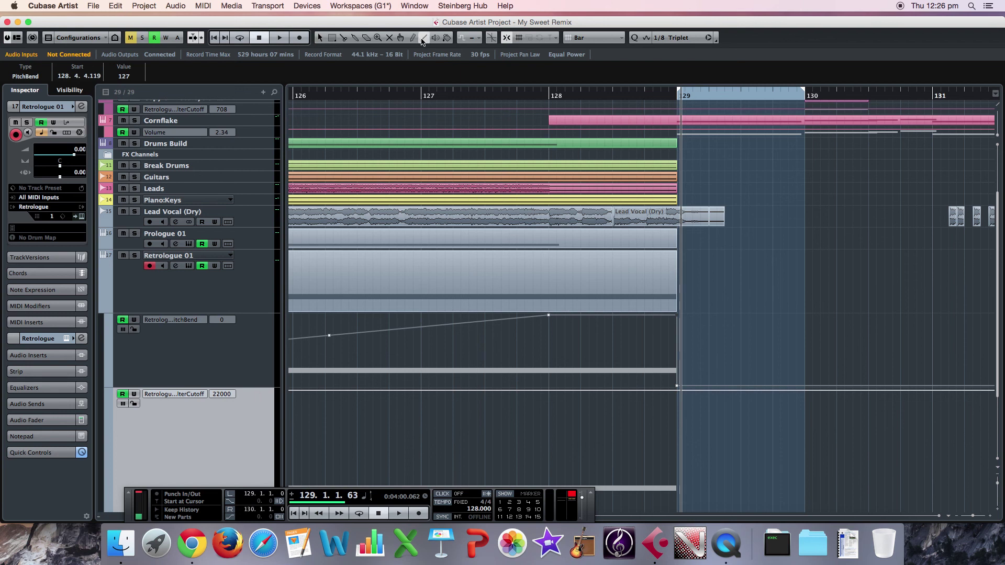
left_click_drag(548, 391, 676, 480)
Play back from bar 127 through the drop to hear Retrologue's filter cutoff sweep.
key("space")
left_click(400, 93)
key("space")
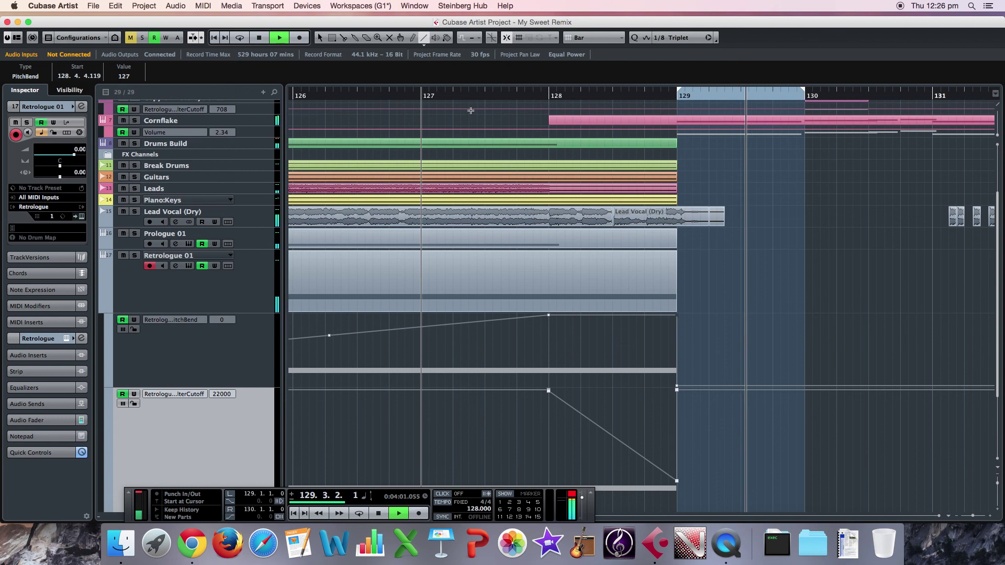
key("space")
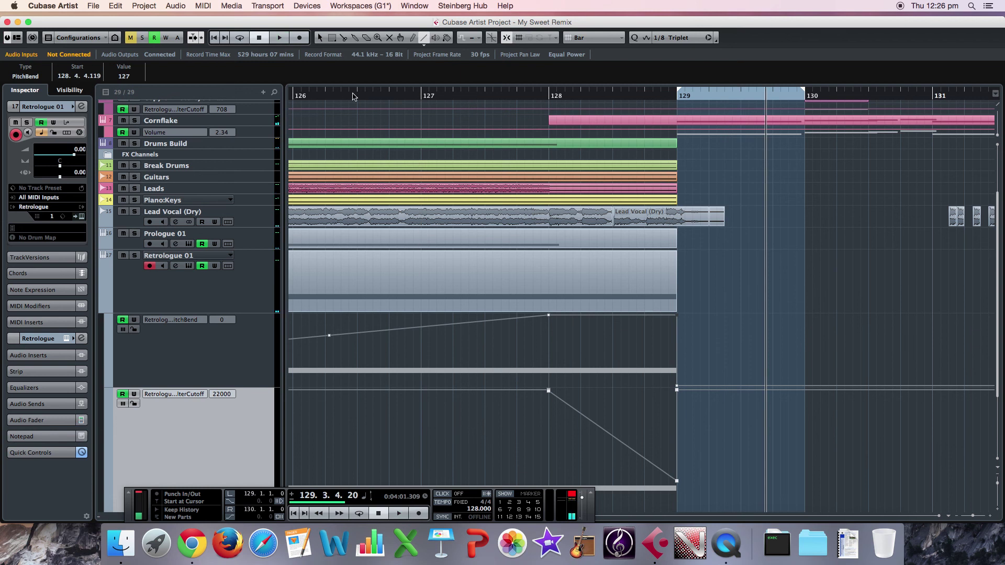
scroll(360, 337, "left", 1)
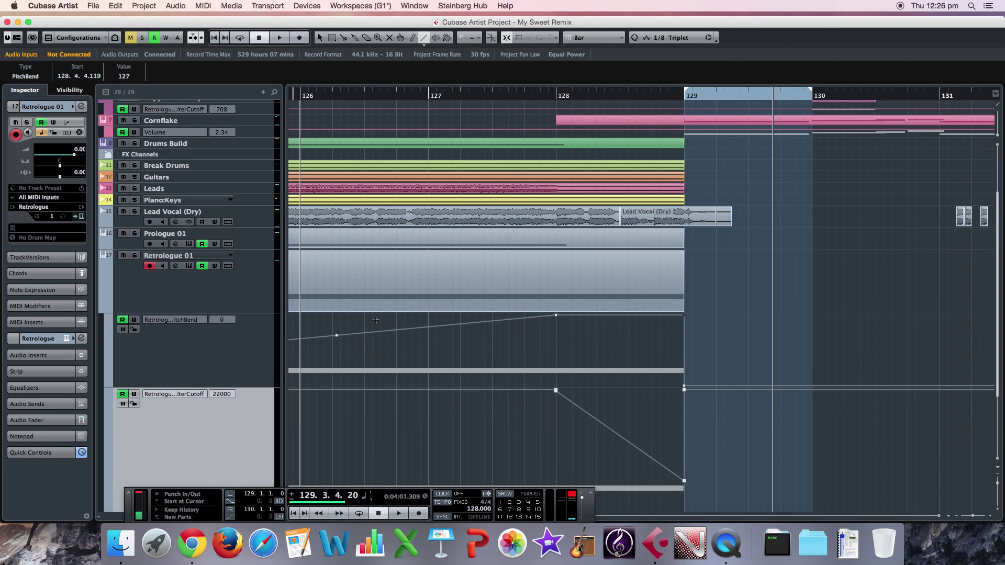